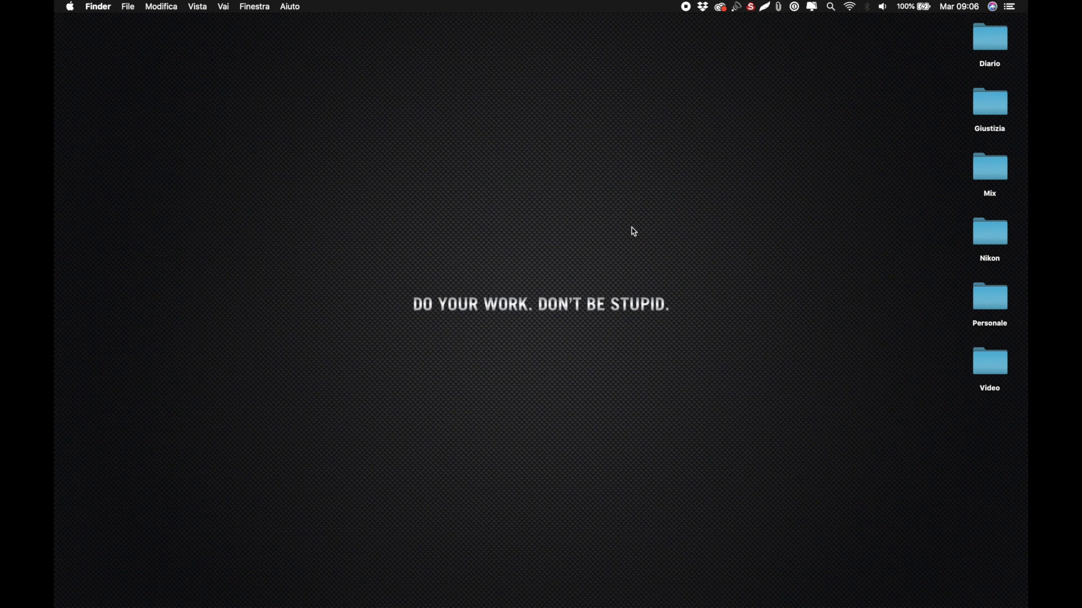
Step: Preview several Orton-effect examples in Google Images, including the autumn road and the foggy autumn forest
{"action": "mouse_move", "coordinate": [541, 605]}
{"action": "left_click", "coordinate": [822, 594]}
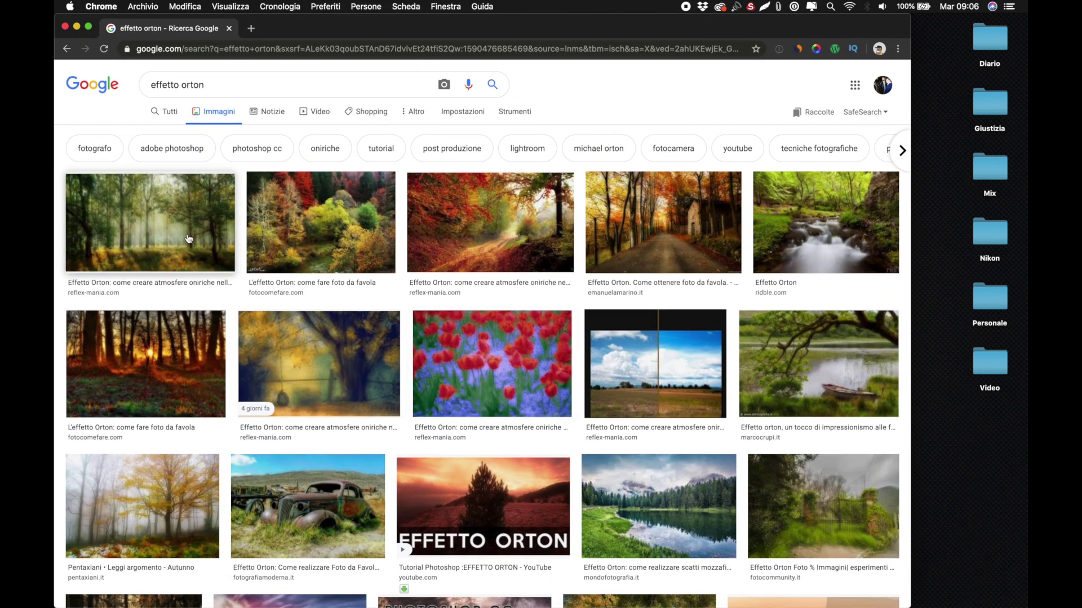
{"action": "left_click", "coordinate": [189, 239]}
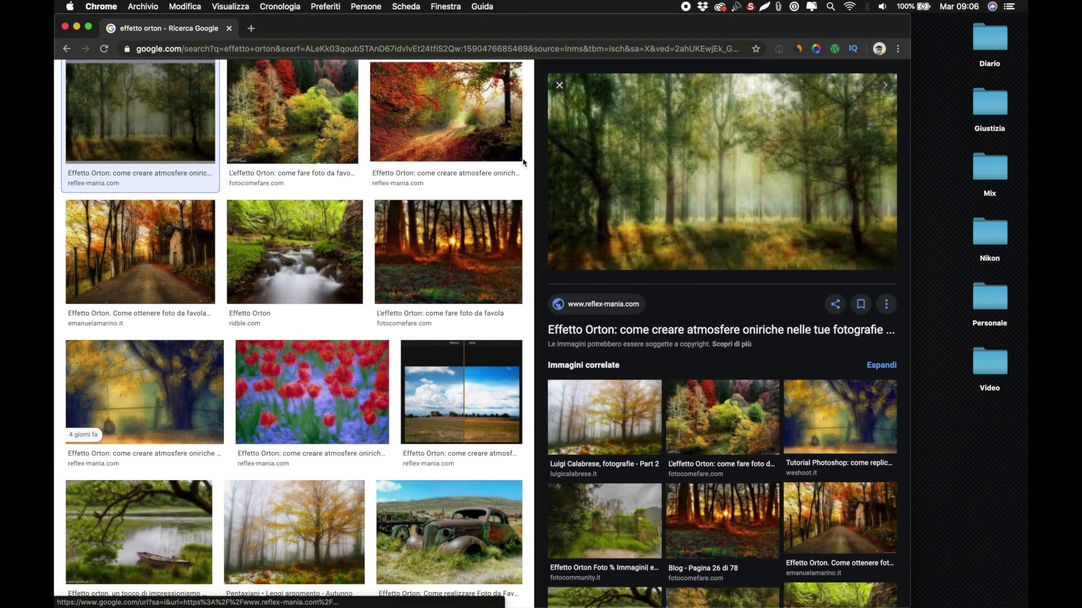
{"action": "left_click", "coordinate": [521, 160]}
{"action": "left_click", "coordinate": [188, 248]}
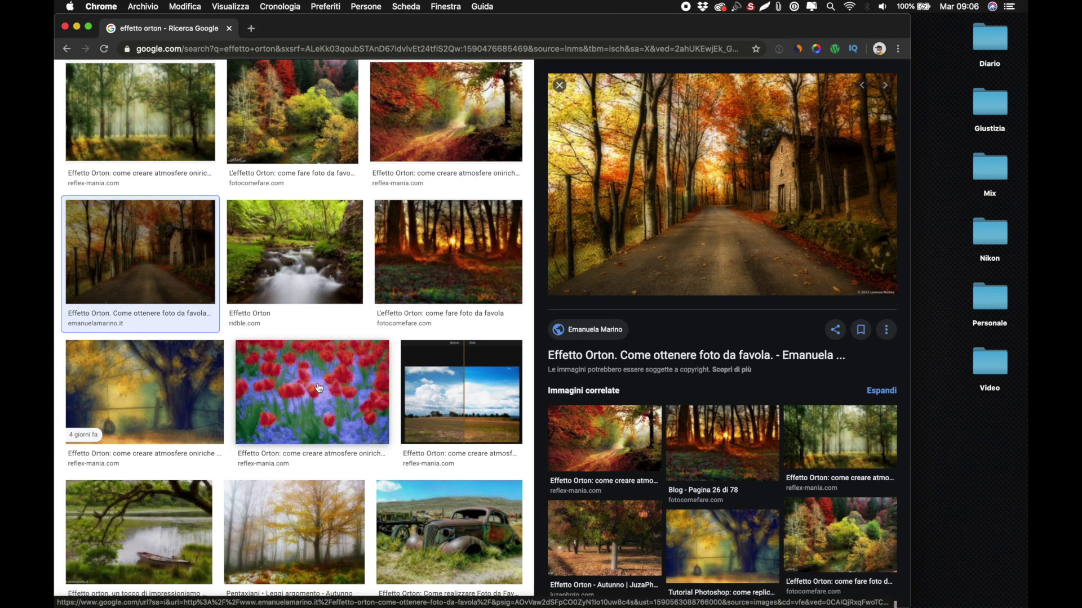
{"action": "left_click", "coordinate": [320, 550]}
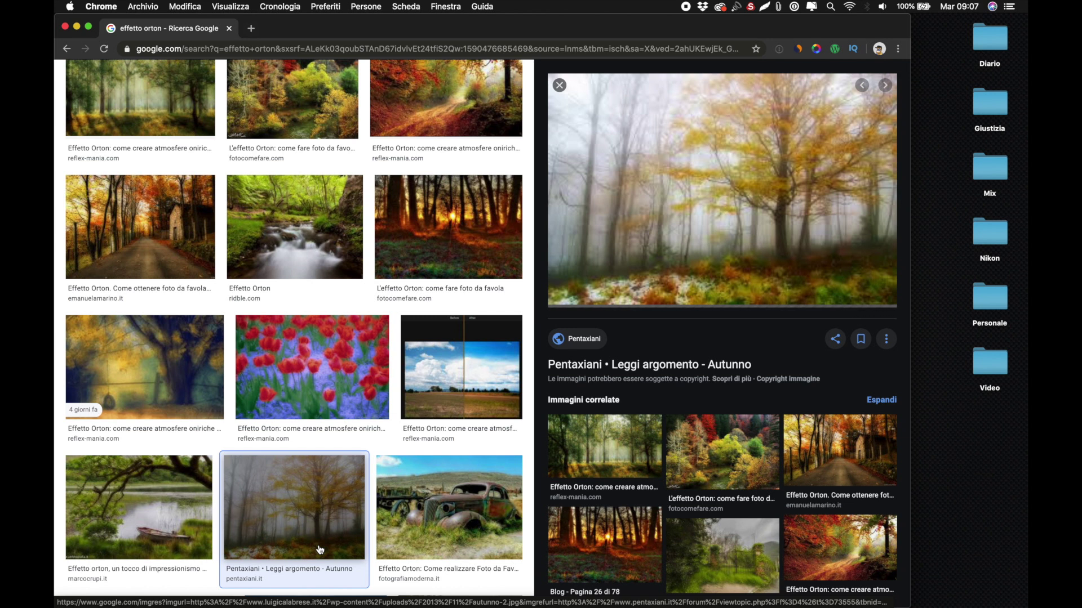
Step: Open the Mix folder on the desktop with larger thumbnails and an enlarged window
{"action": "key", "text": "super+h"}
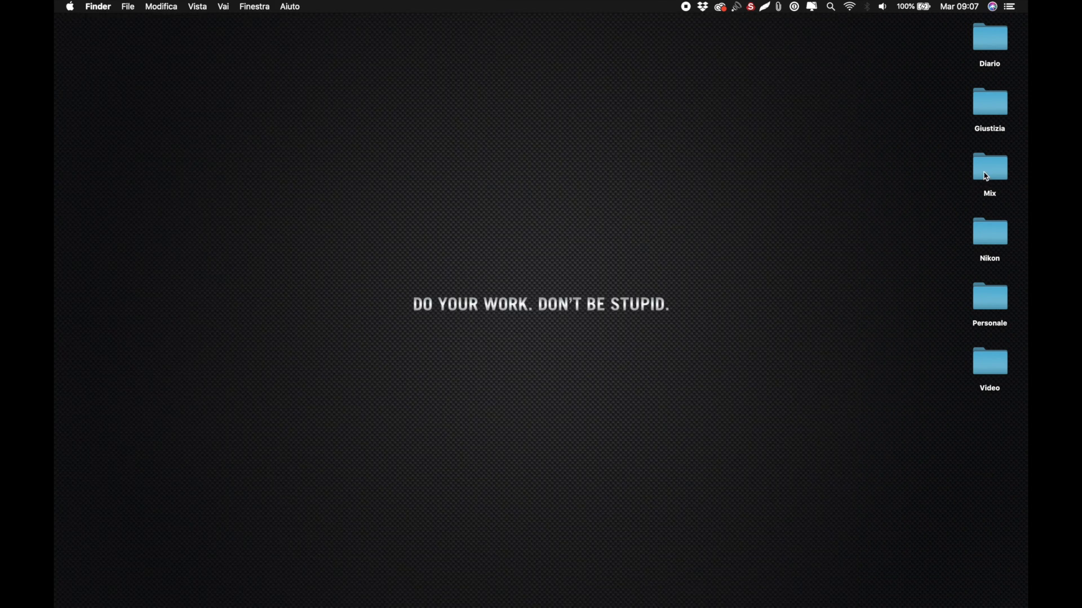
{"action": "left_click", "coordinate": [987, 177]}
{"action": "double_click", "coordinate": [987, 177]}
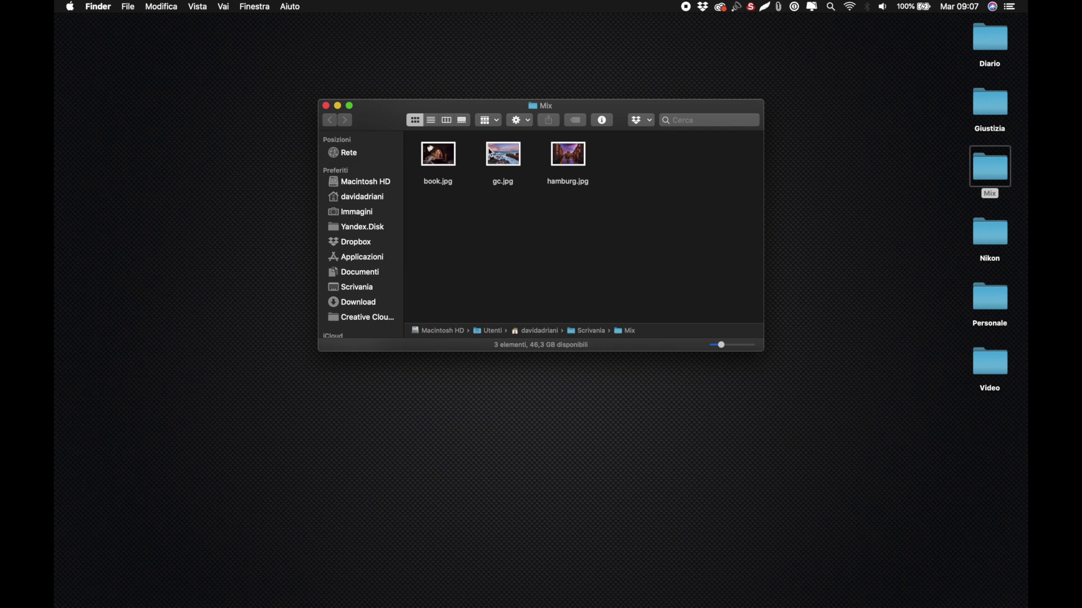
{"action": "left_click", "coordinate": [746, 345]}
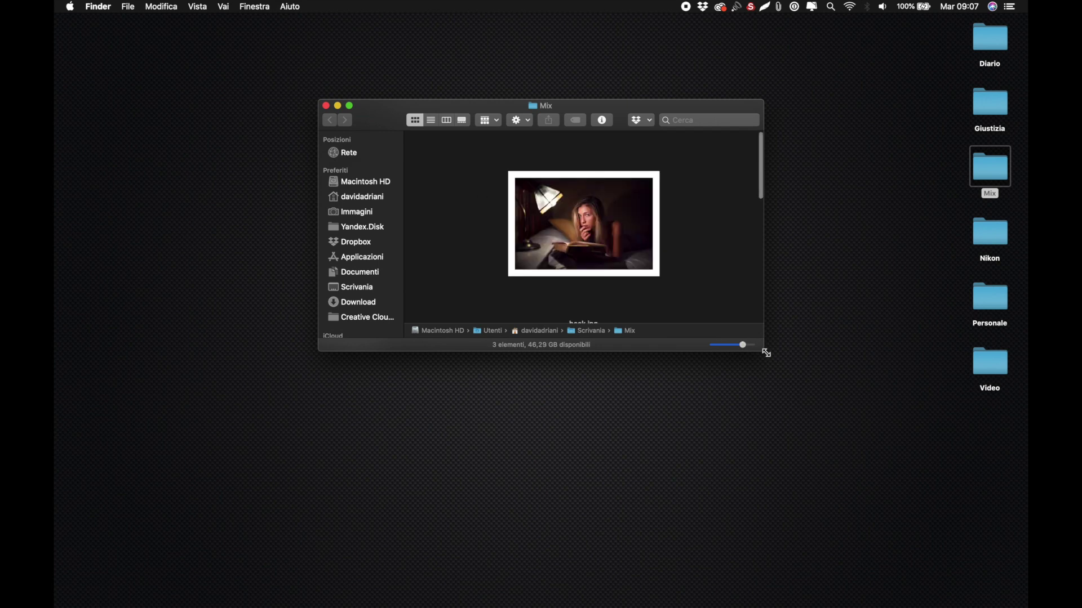
{"action": "left_click_drag", "start_coordinate": [764, 351], "coordinate": [899, 489]}
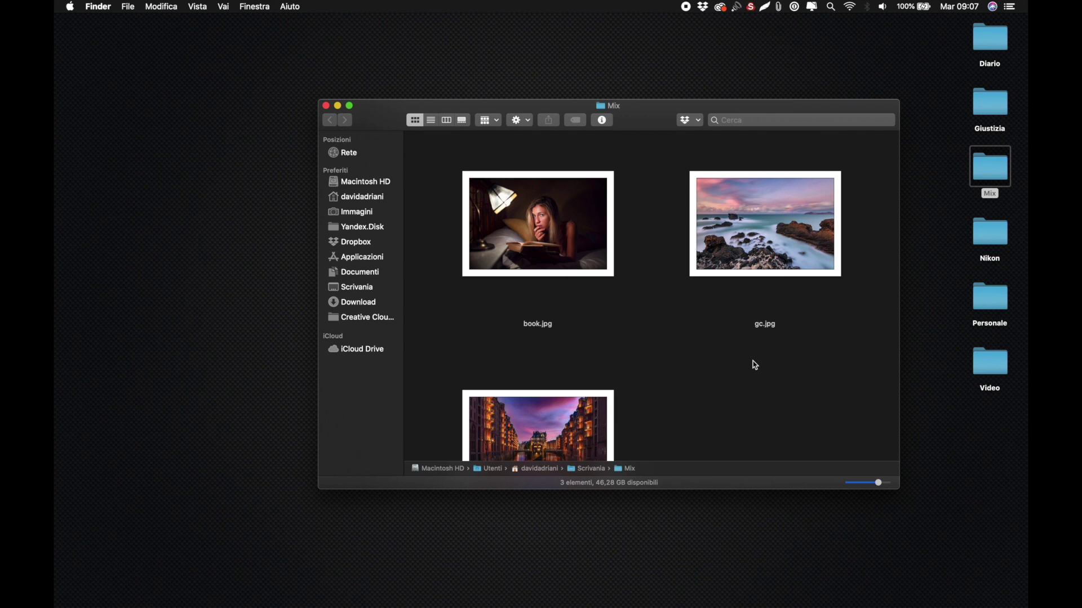
Step: Open hamburg.jpg in Adobe Photoshop 2020 via Apri con
{"action": "left_click", "coordinate": [550, 432]}
{"action": "right_click", "coordinate": [550, 432]}
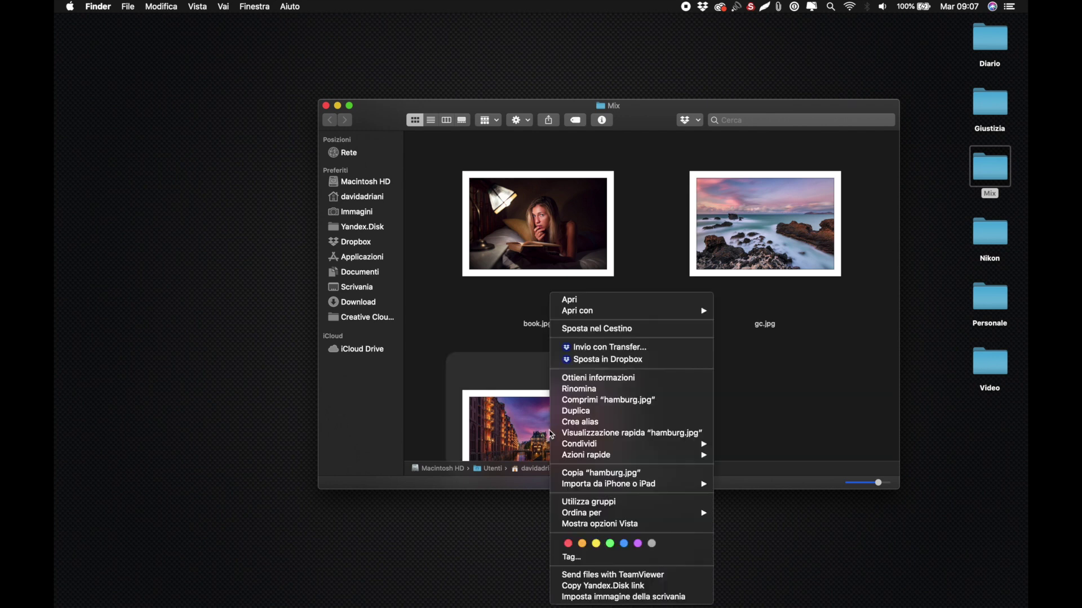
{"action": "left_click", "coordinate": [544, 459]}
{"action": "scroll", "coordinate": [544, 395], "scroll_direction": "down", "scroll_amount": 3}
{"action": "right_click", "coordinate": [552, 363]}
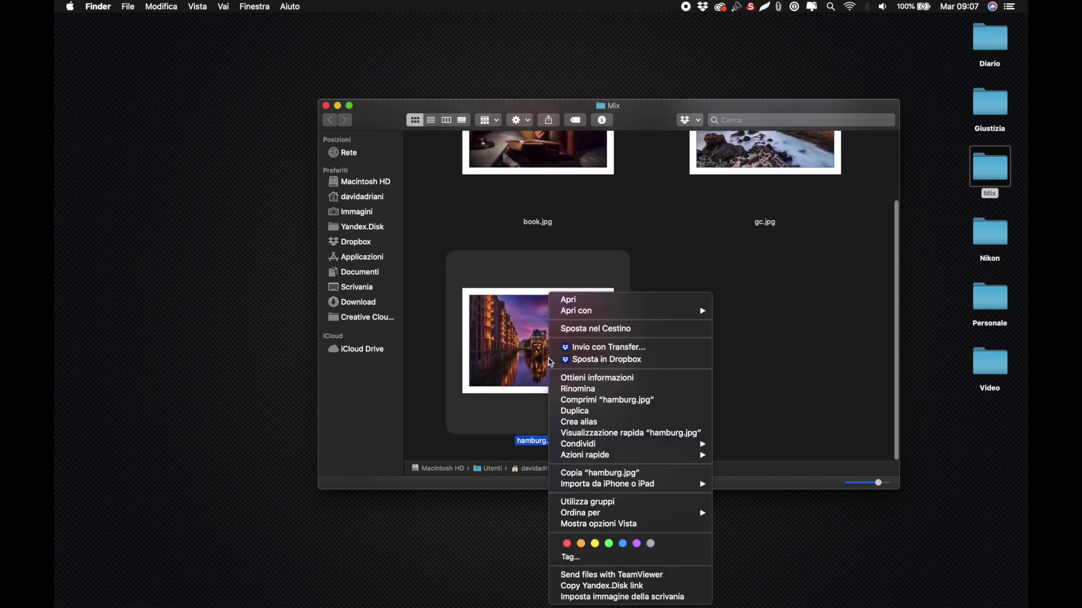
{"action": "mouse_move", "coordinate": [577, 311]}
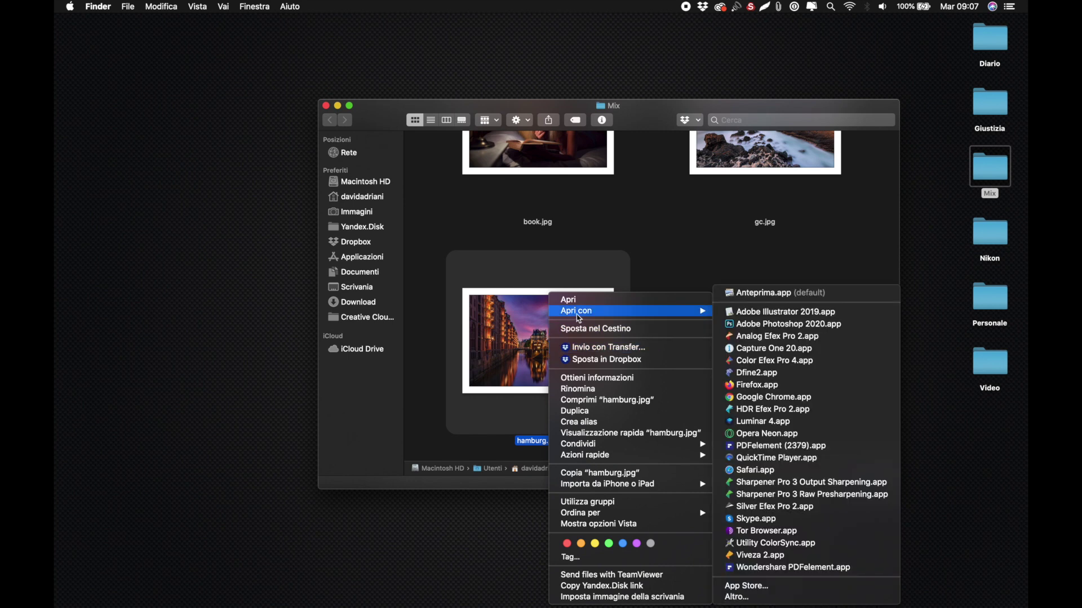
{"action": "left_click", "coordinate": [765, 325]}
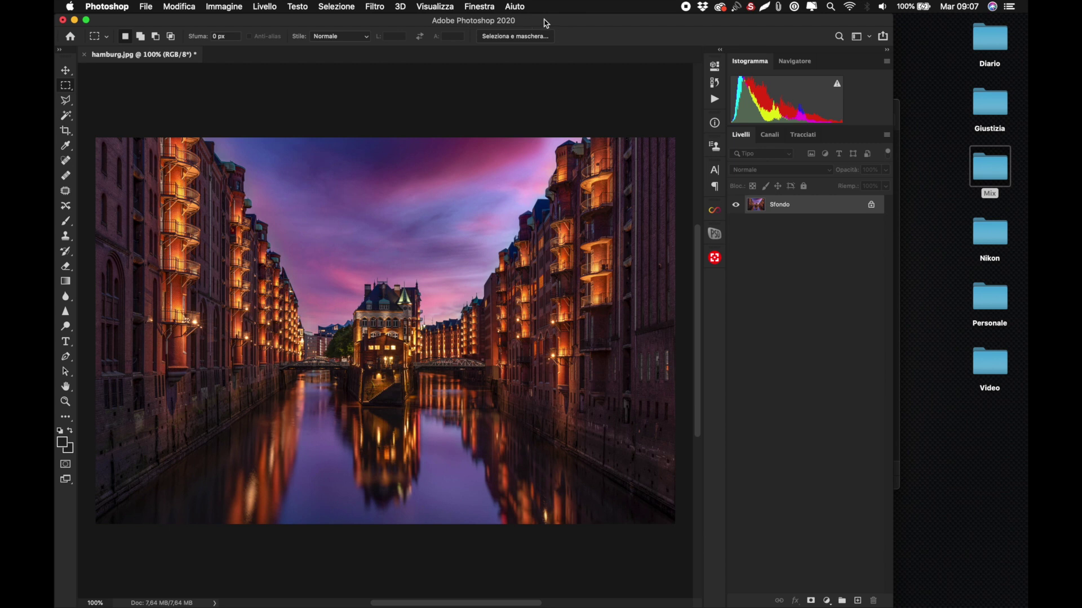
Step: Duplicate the Sfondo layer with Duplica livello, naming the copy 'Effetto Orton'
{"action": "scroll", "coordinate": [491, 225], "scroll_direction": "up", "scroll_amount": 2}
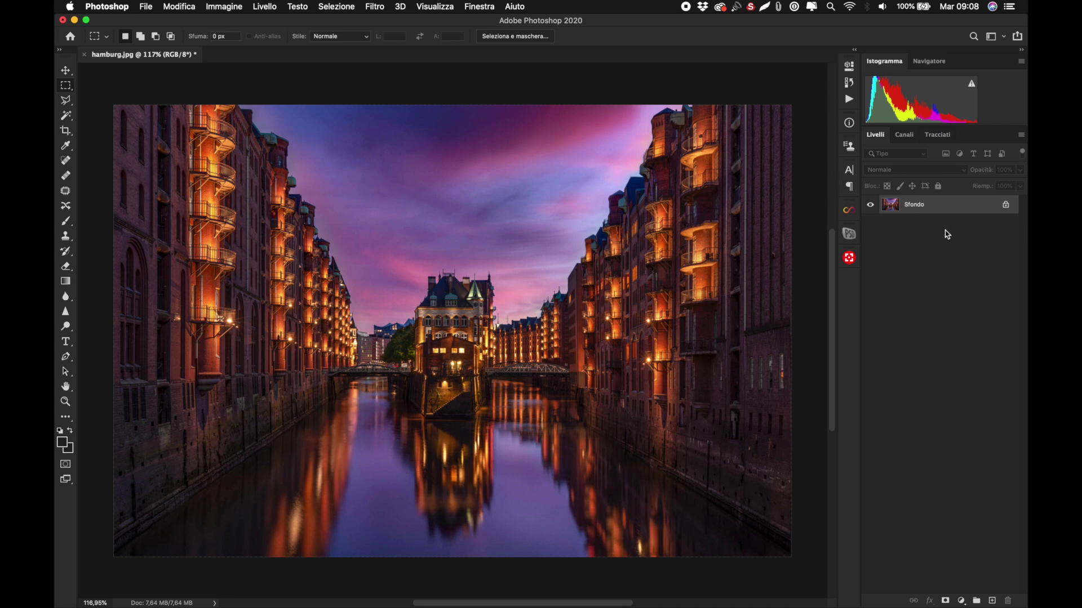
{"action": "right_click", "coordinate": [938, 213]}
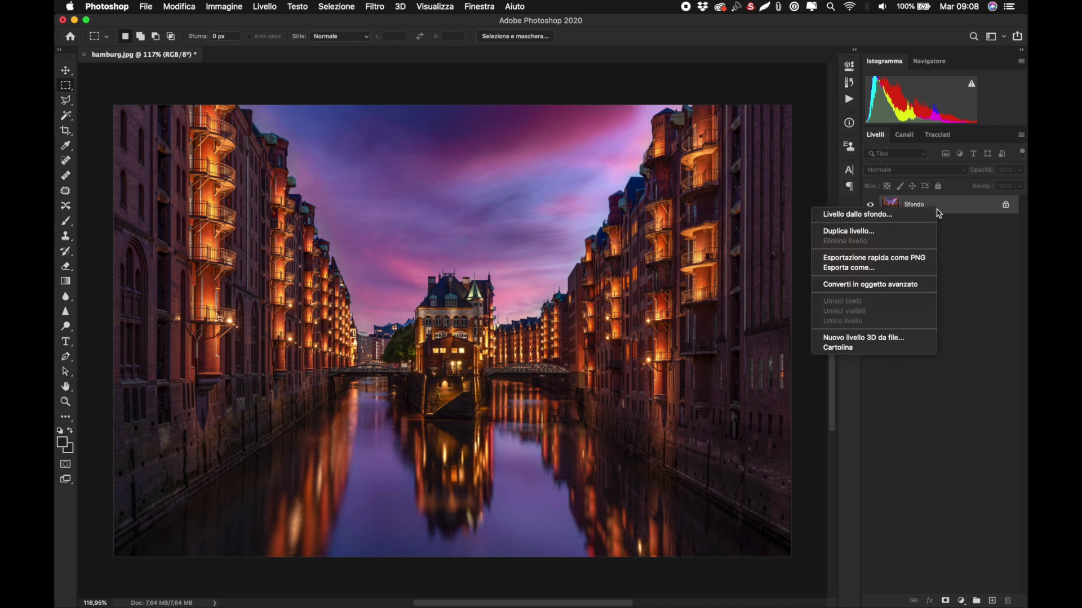
{"action": "left_click", "coordinate": [910, 232]}
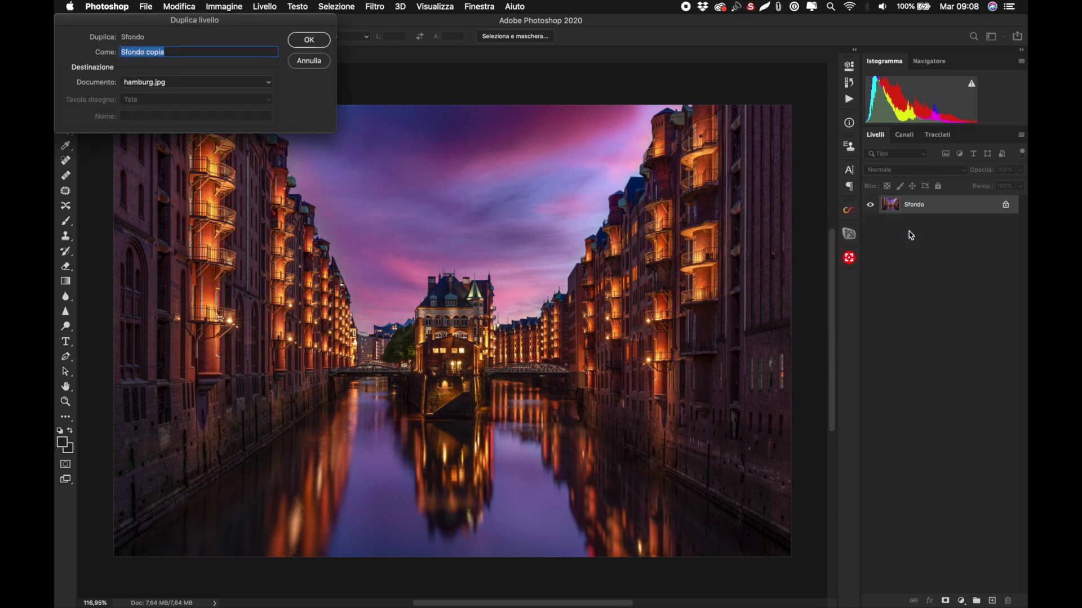
{"action": "left_click_drag", "start_coordinate": [246, 19], "coordinate": [549, 248]}
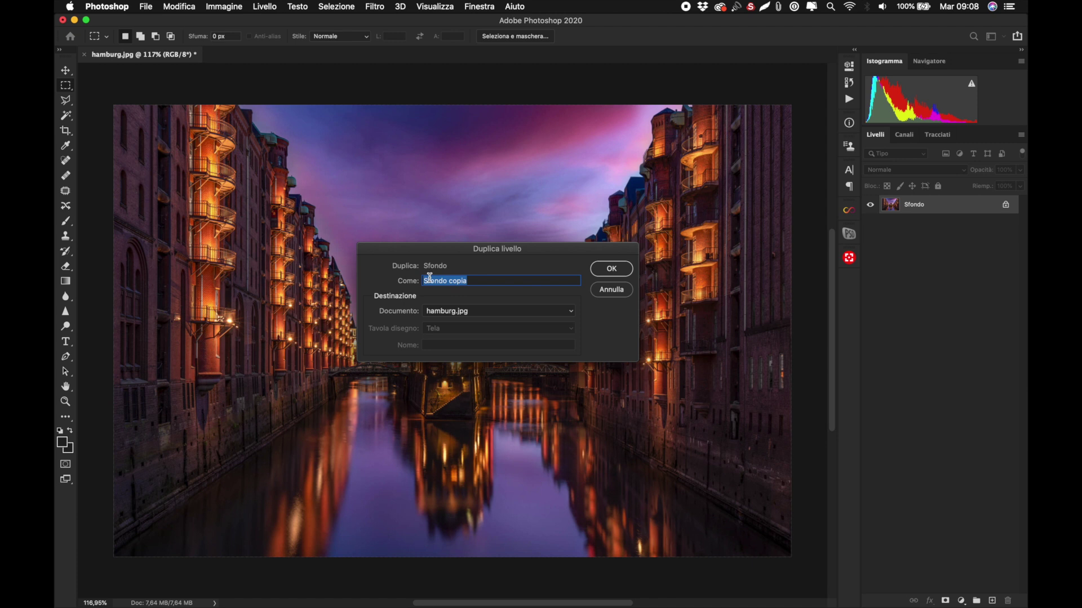
{"action": "type", "text": "Effetto"}
{"action": "type", "text": " Orton"}
{"action": "left_click", "coordinate": [609, 271]}
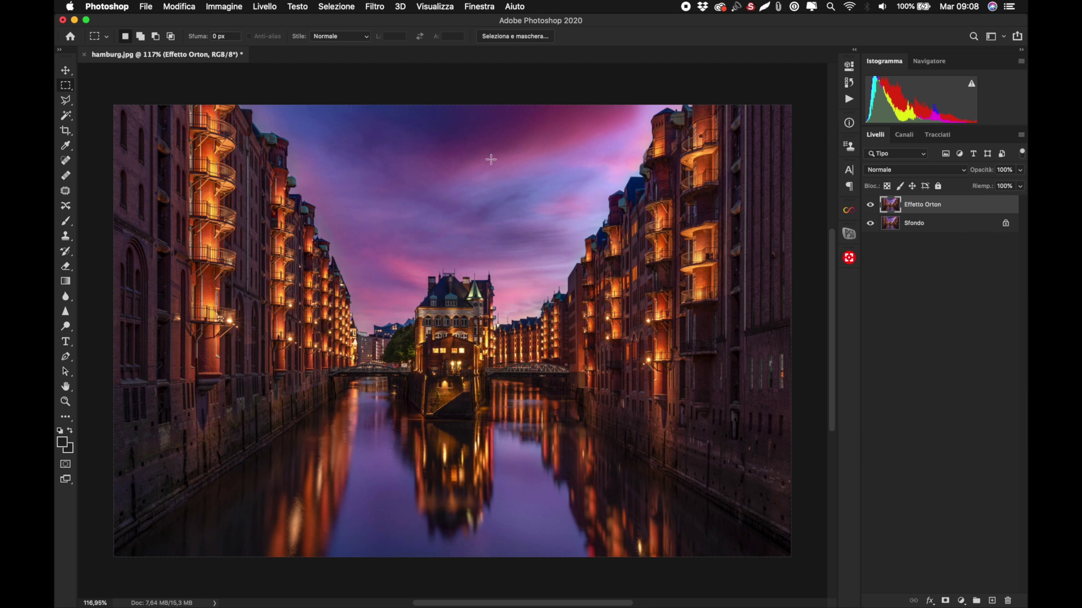
Step: Apply a Controllo sfocatura (Gaussian blur) with a 3,1-pixel radius to Effetto Orton
{"action": "left_click", "coordinate": [370, 6]}
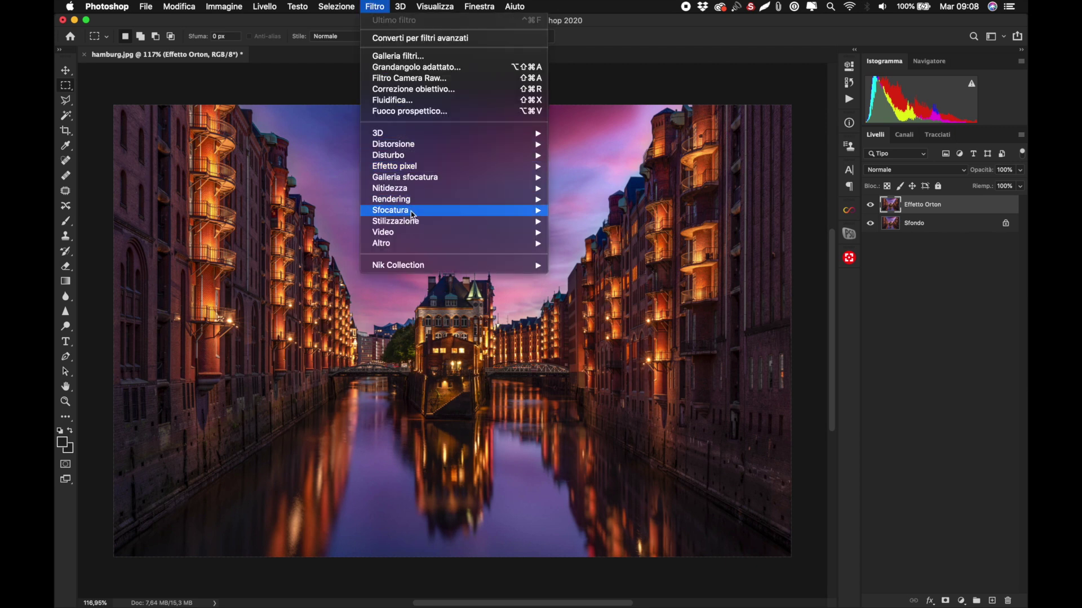
{"action": "mouse_move", "coordinate": [391, 210]}
{"action": "left_click", "coordinate": [586, 210]}
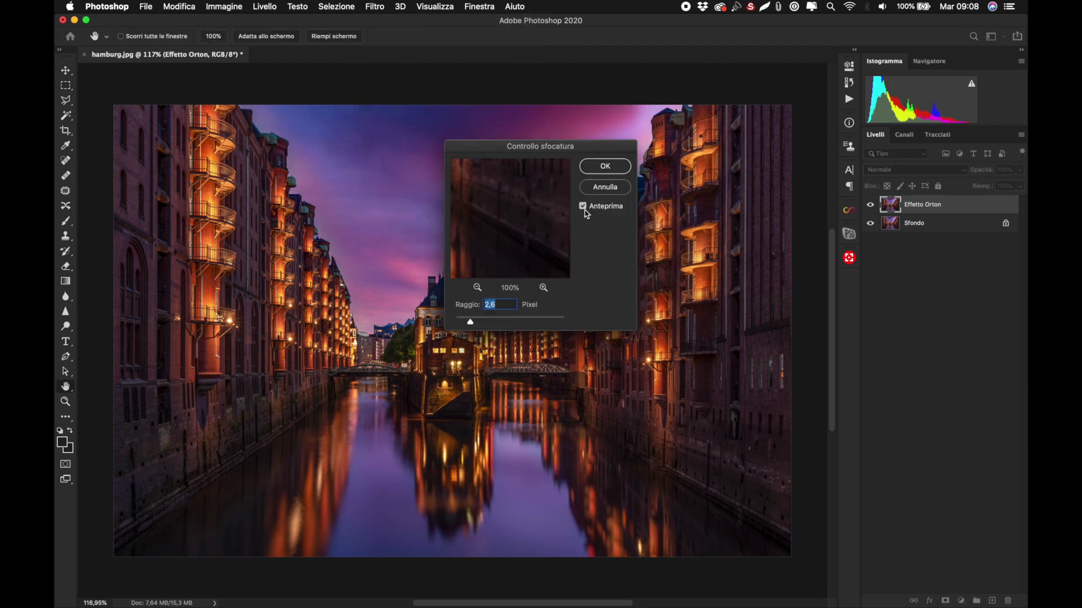
{"action": "left_click_drag", "start_coordinate": [538, 142], "coordinate": [715, 218]}
{"action": "mouse_move", "coordinate": [647, 394]}
{"action": "left_mouse_down"}
{"action": "mouse_move", "coordinate": [628, 397]}
{"action": "mouse_move", "coordinate": [648, 397]}
{"action": "left_mouse_up"}
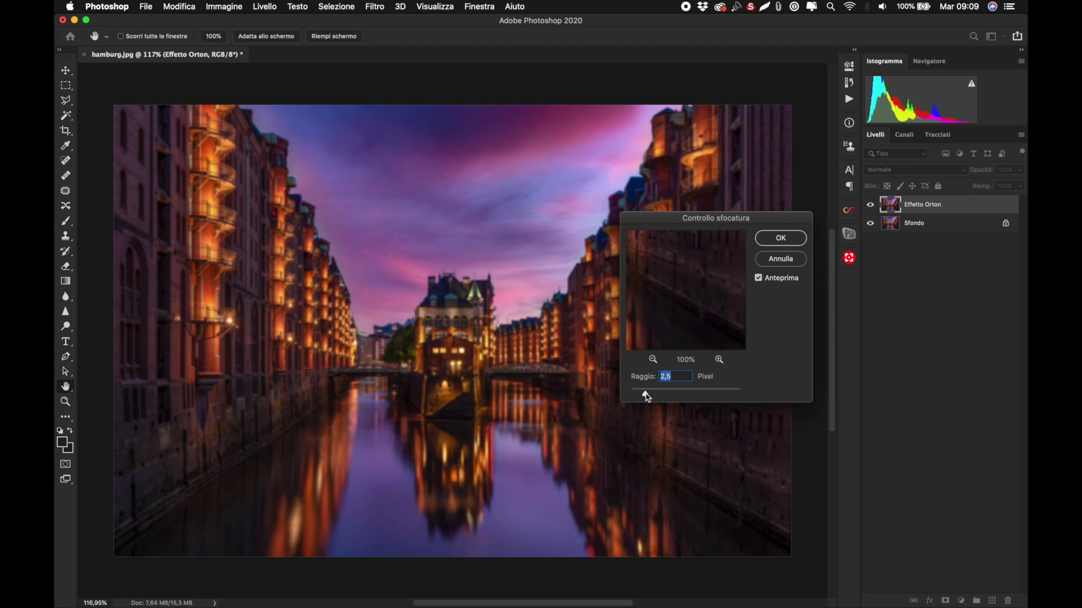
{"action": "left_click_drag", "start_coordinate": [647, 397], "coordinate": [741, 397]}
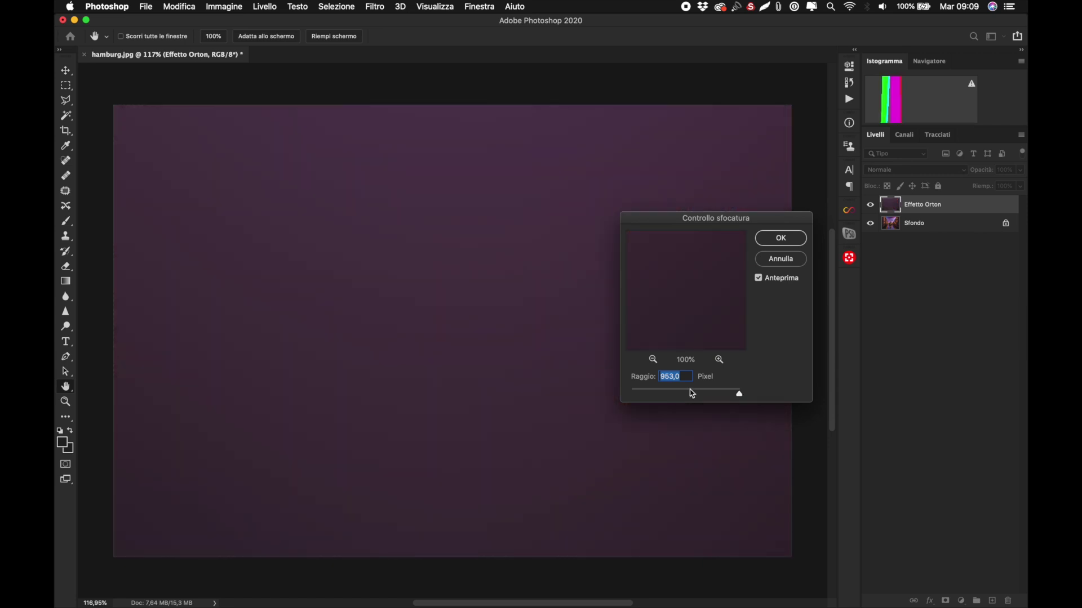
{"action": "left_click", "coordinate": [692, 393]}
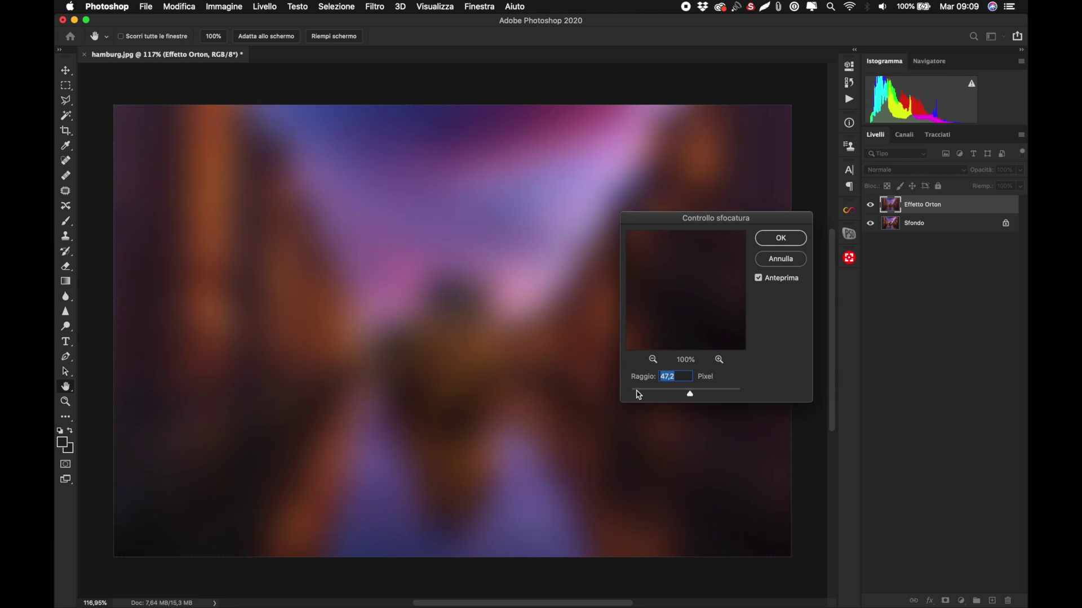
{"action": "left_click", "coordinate": [641, 395]}
{"action": "left_click_drag", "start_coordinate": [640, 396], "coordinate": [648, 399]}
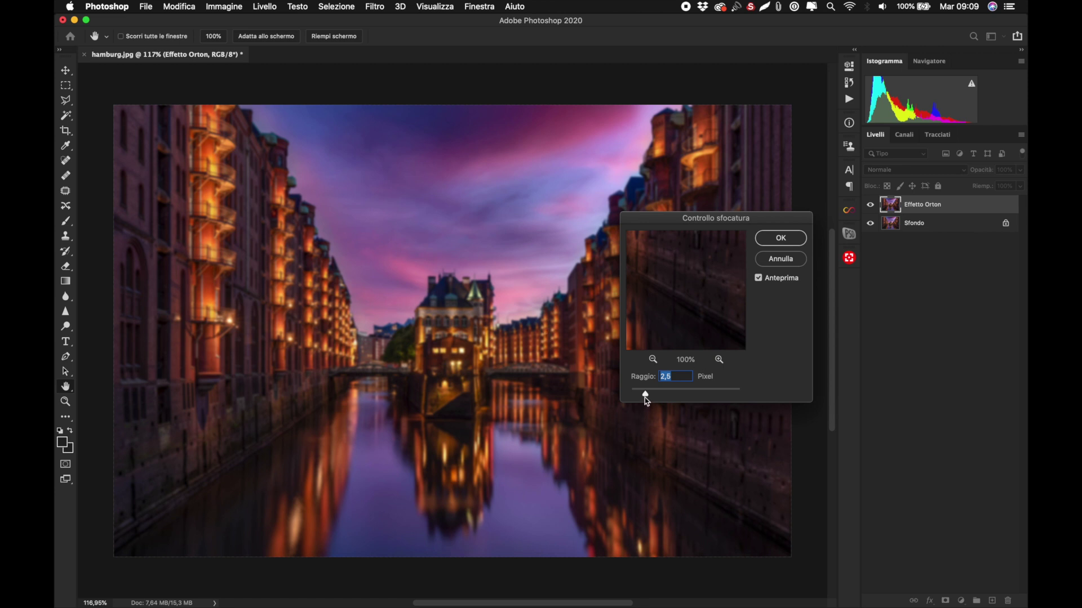
{"action": "left_click_drag", "start_coordinate": [646, 395], "coordinate": [650, 396]}
{"action": "left_click", "coordinate": [780, 238]}
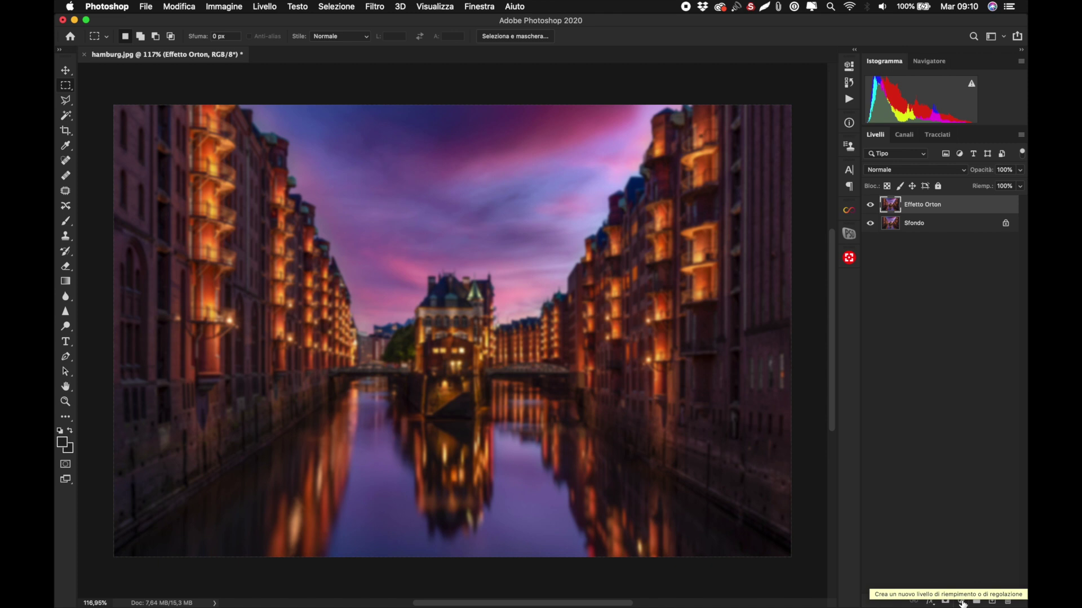
Step: Add a Curves layer clipped to Effetto Orton with an S-curve lifting highlights and lowering shadows
{"action": "left_click", "coordinate": [962, 602]}
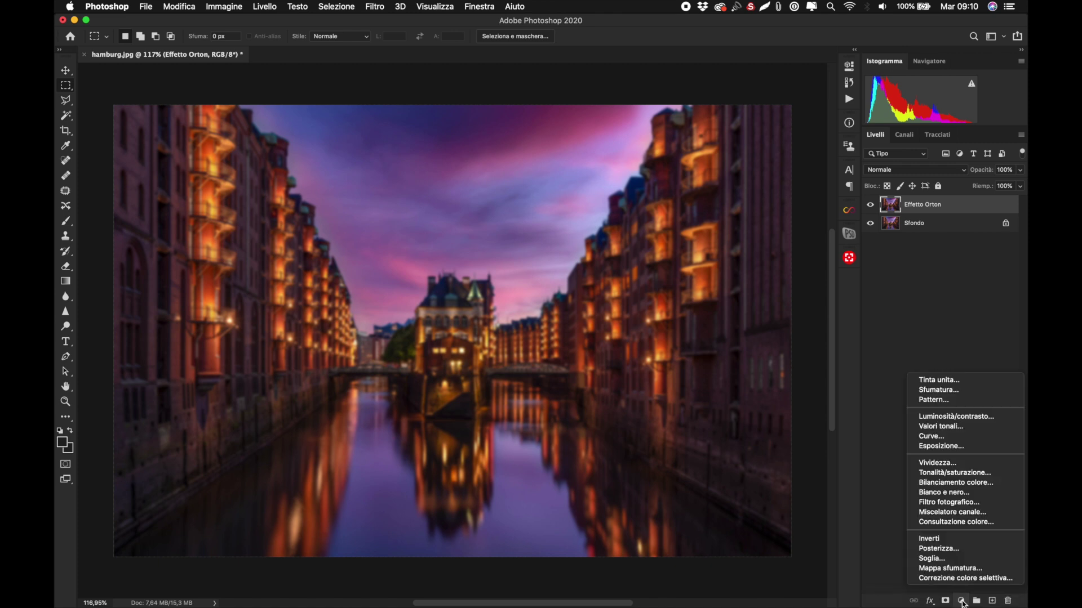
{"action": "left_click", "coordinate": [948, 437]}
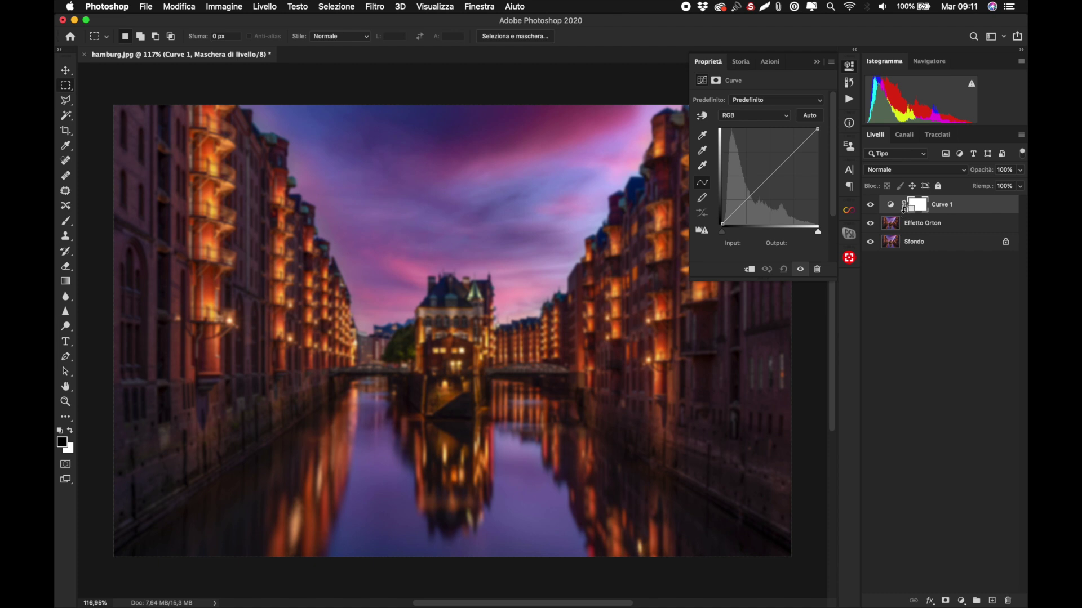
{"action": "left_click", "coordinate": [903, 209], "text": "alt"}
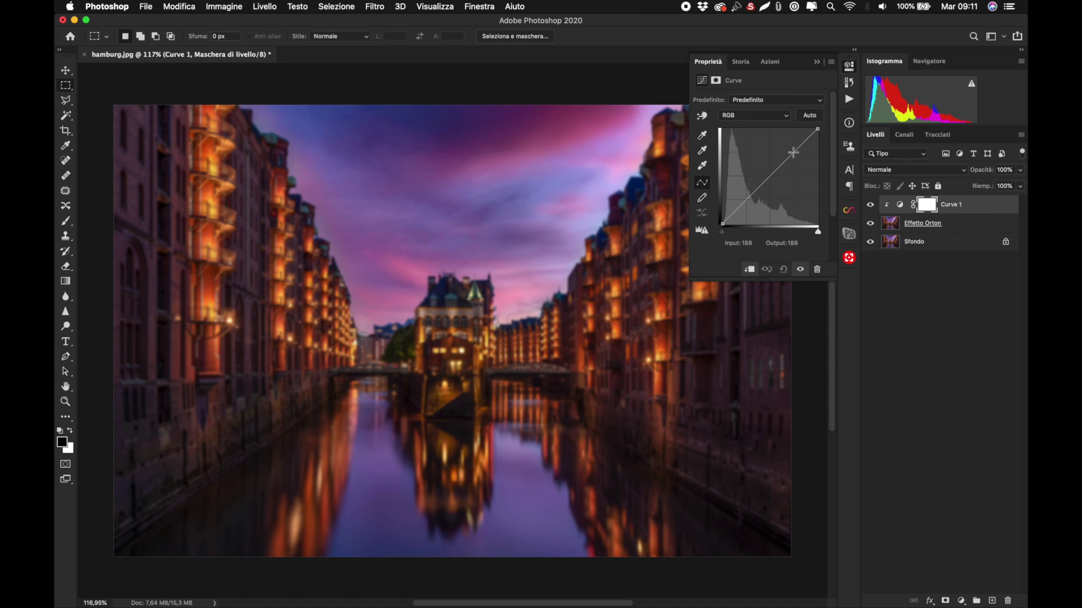
{"action": "left_click", "coordinate": [793, 152]}
{"action": "left_click_drag", "start_coordinate": [794, 151], "coordinate": [795, 139]}
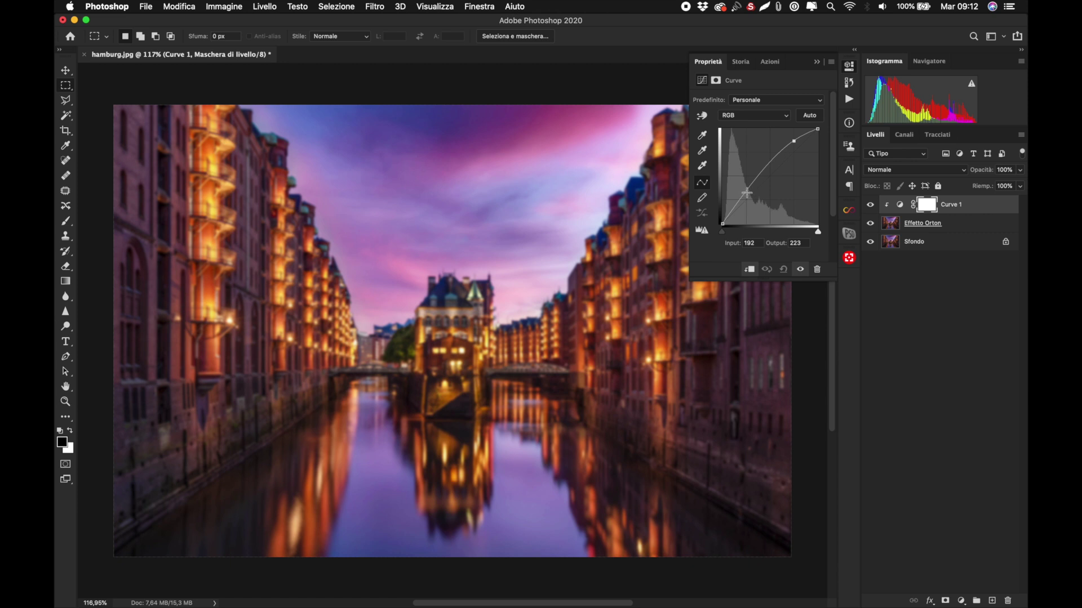
{"action": "left_click_drag", "start_coordinate": [747, 190], "coordinate": [745, 199]}
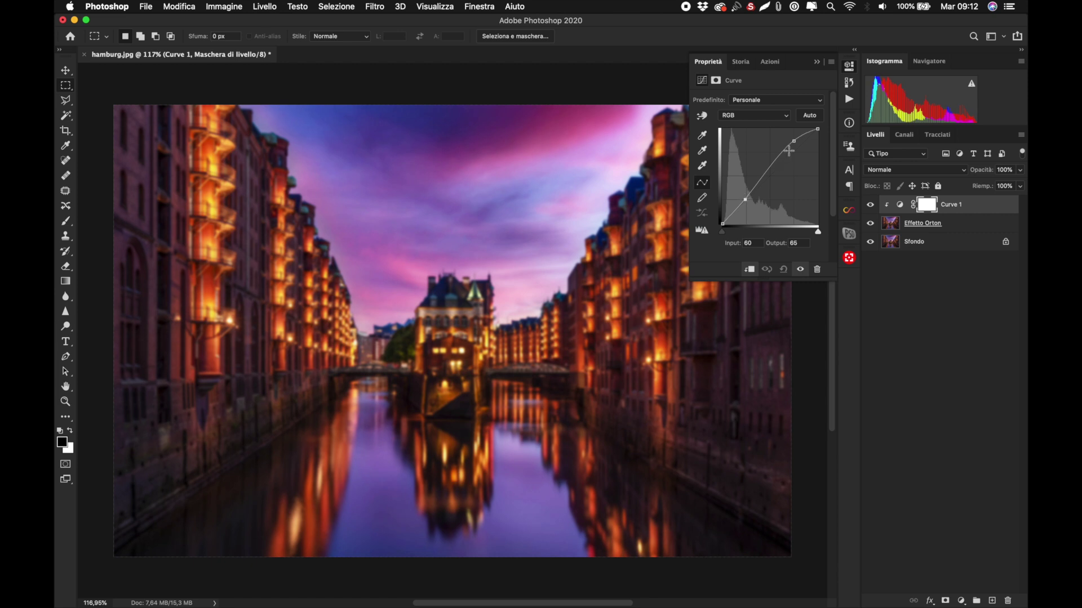
{"action": "left_click_drag", "start_coordinate": [794, 141], "coordinate": [794, 135]}
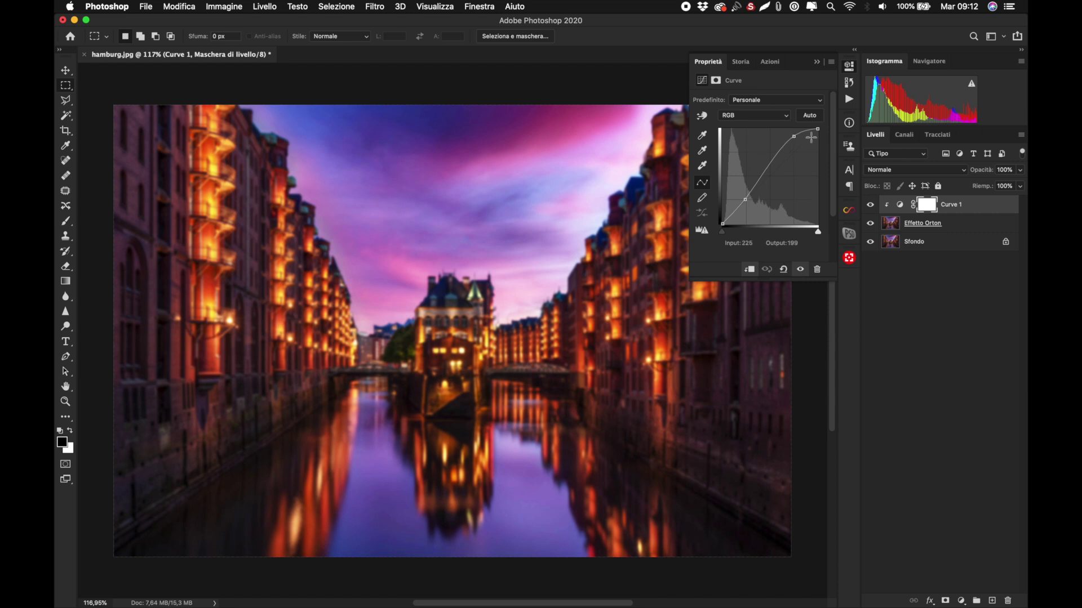
{"action": "left_click", "coordinate": [849, 68]}
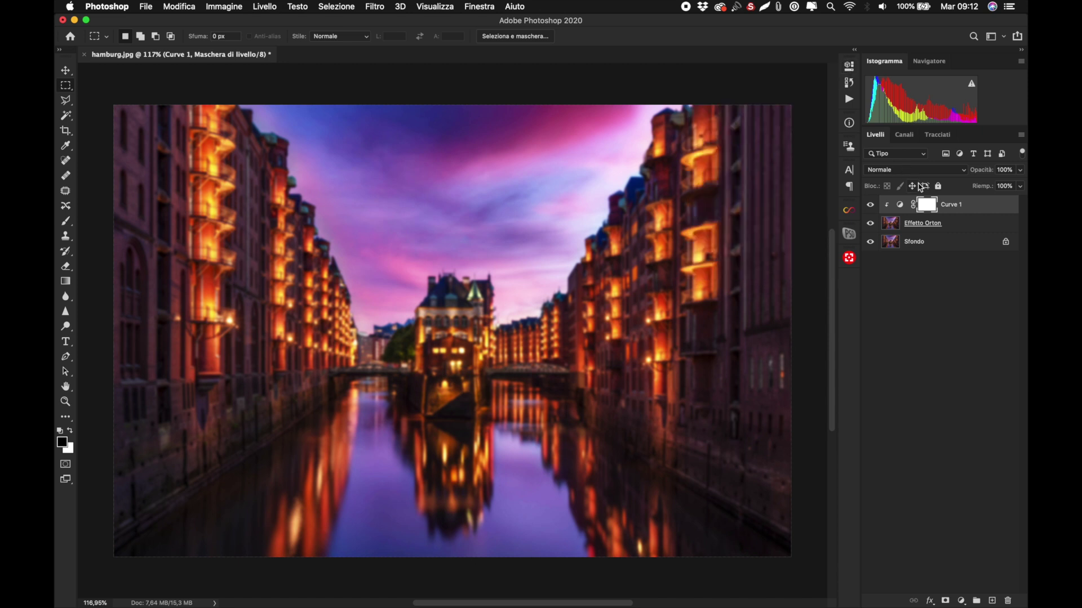
Step: Set the Effetto Orton layer's blend mode to Scolora and its fill to 0%
{"action": "left_click", "coordinate": [954, 229]}
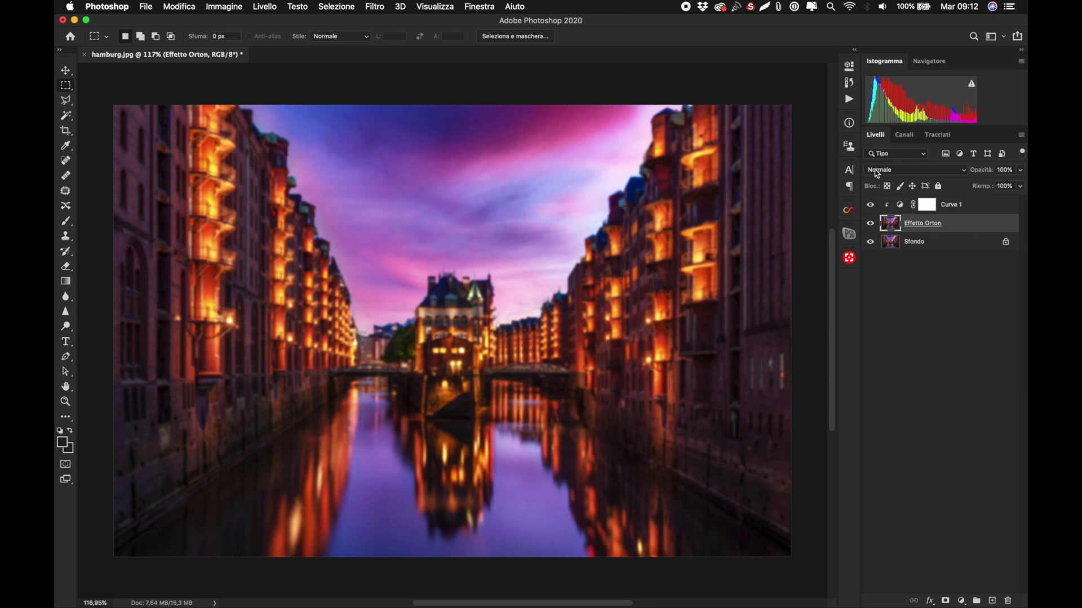
{"action": "left_click", "coordinate": [915, 170]}
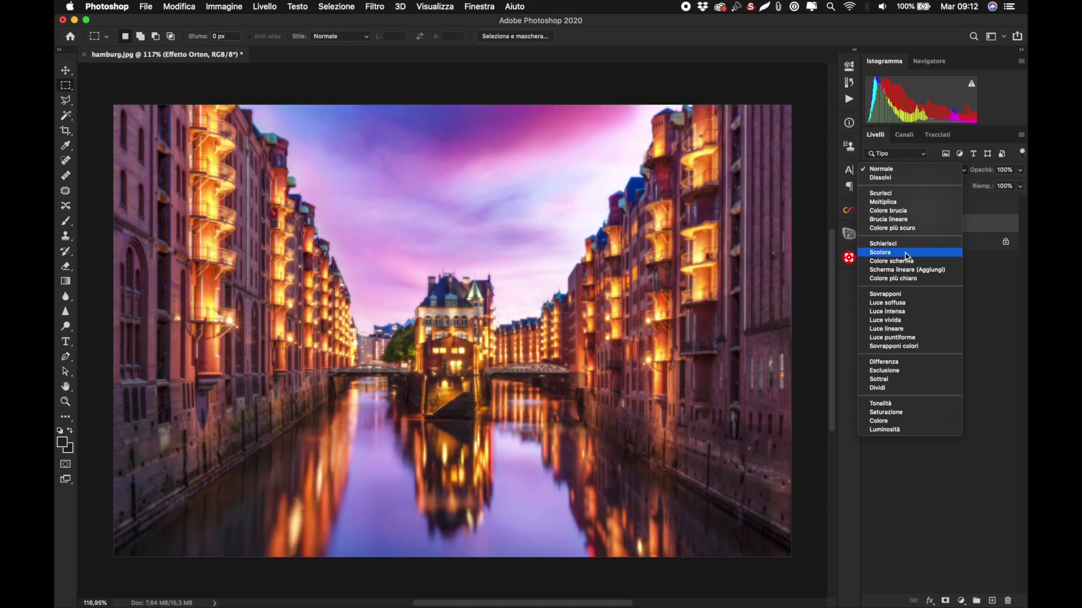
{"action": "left_click", "coordinate": [908, 253]}
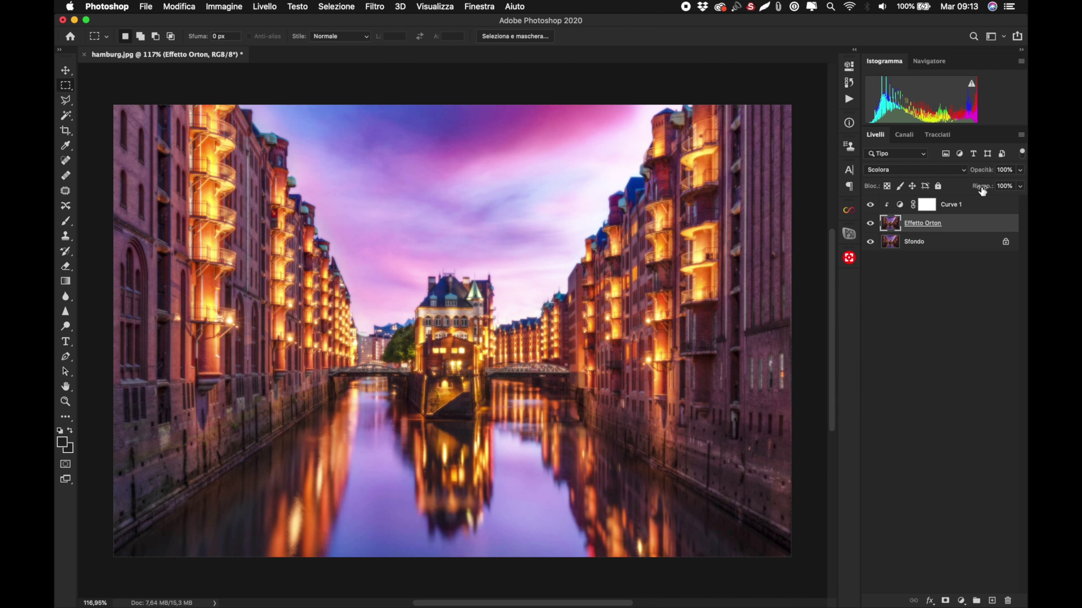
{"action": "left_click_drag", "start_coordinate": [982, 192], "coordinate": [868, 178]}
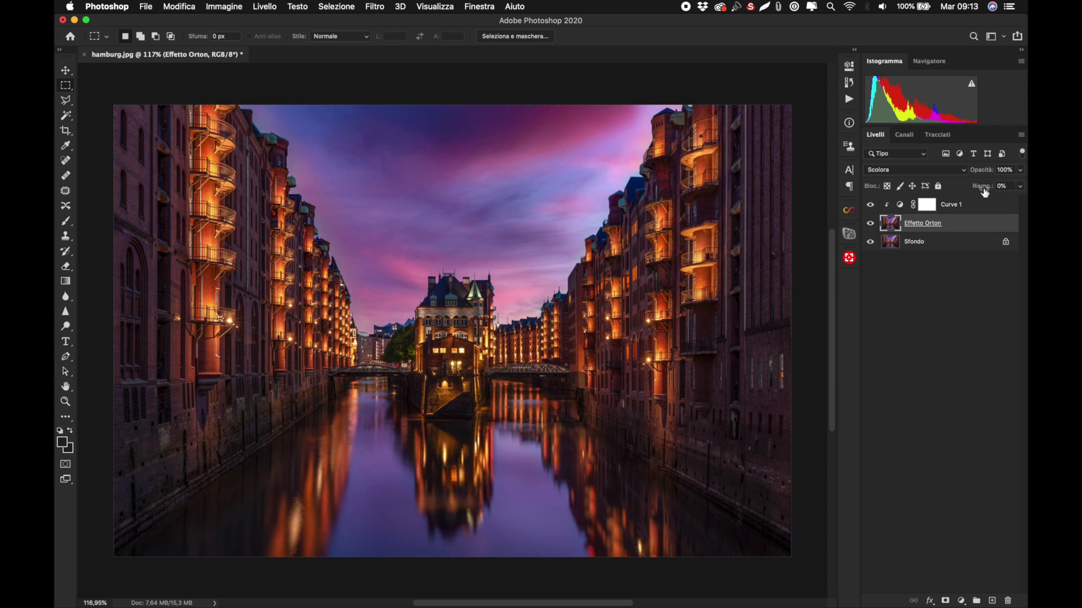
Step: Raise the Effetto Orton layer's Riemp. (fill) to 54%
{"action": "left_click_drag", "start_coordinate": [979, 191], "coordinate": [1010, 188]}
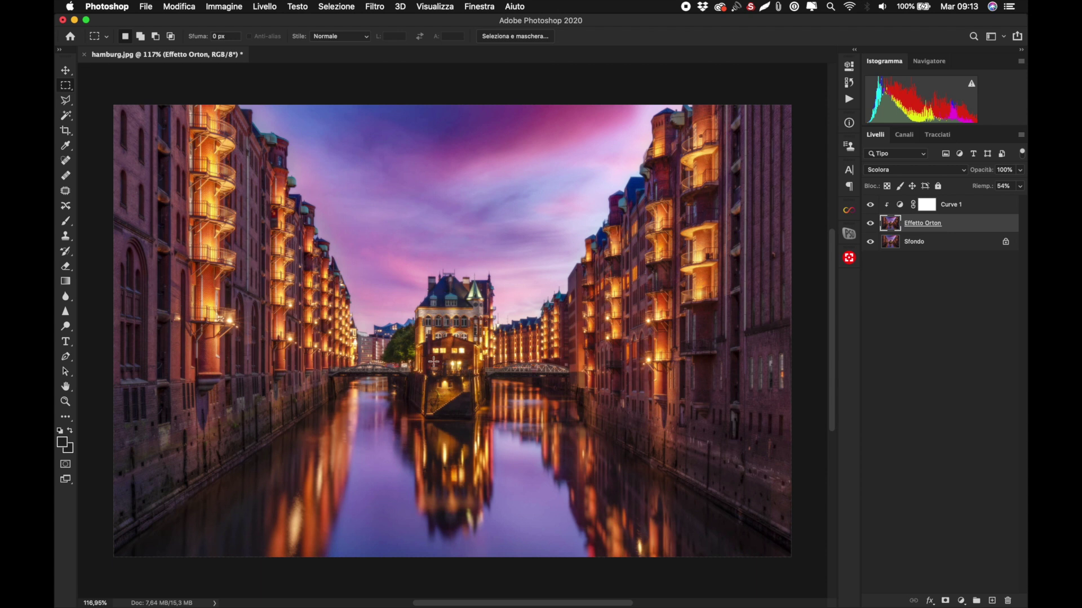
Step: Zoom to about 232% on the central building and canal to inspect the glow
{"action": "scroll", "coordinate": [435, 359], "scroll_direction": "up", "scroll_amount": 3}
{"action": "scroll", "coordinate": [451, 350], "scroll_direction": "up", "scroll_amount": 3}
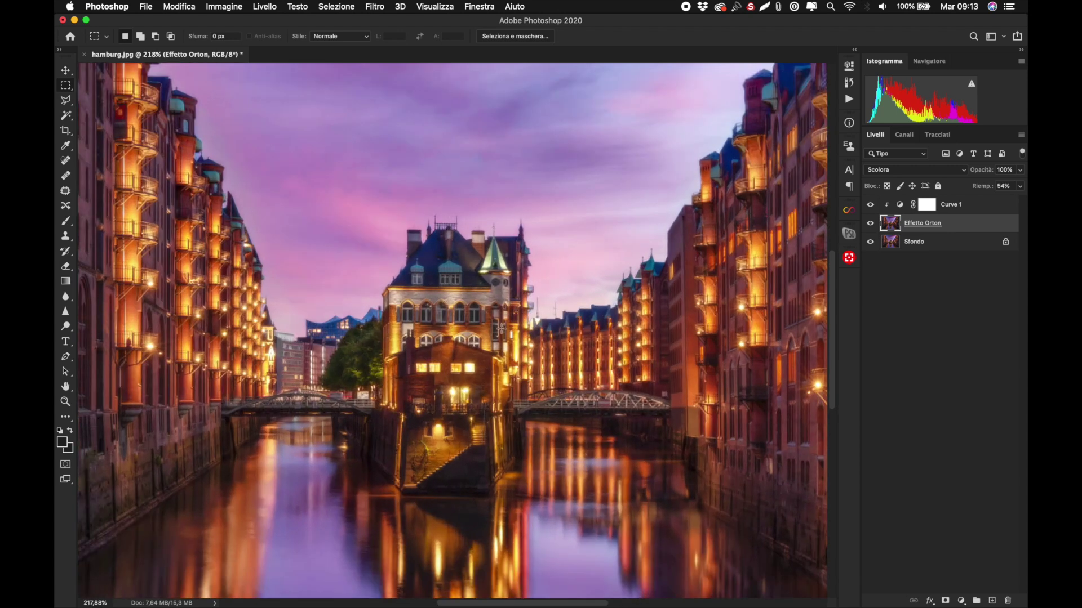
{"action": "scroll", "coordinate": [502, 329], "scroll_direction": "down", "scroll_amount": 2}
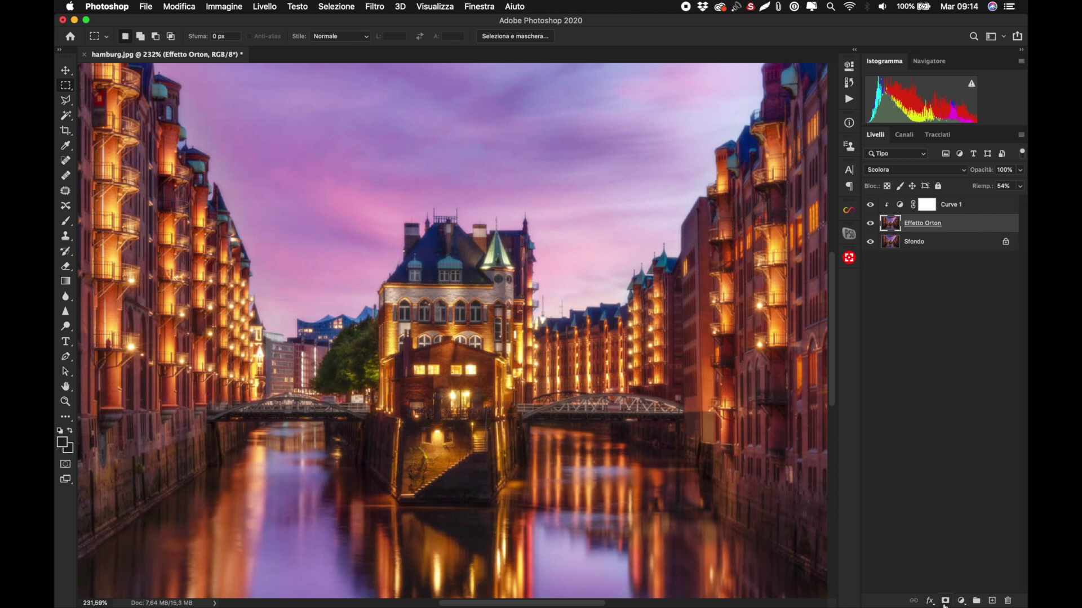
Step: Add a white layer mask to Effetto Orton, size the brush to about 745 px, undo a test stroke
{"action": "left_click", "coordinate": [946, 601]}
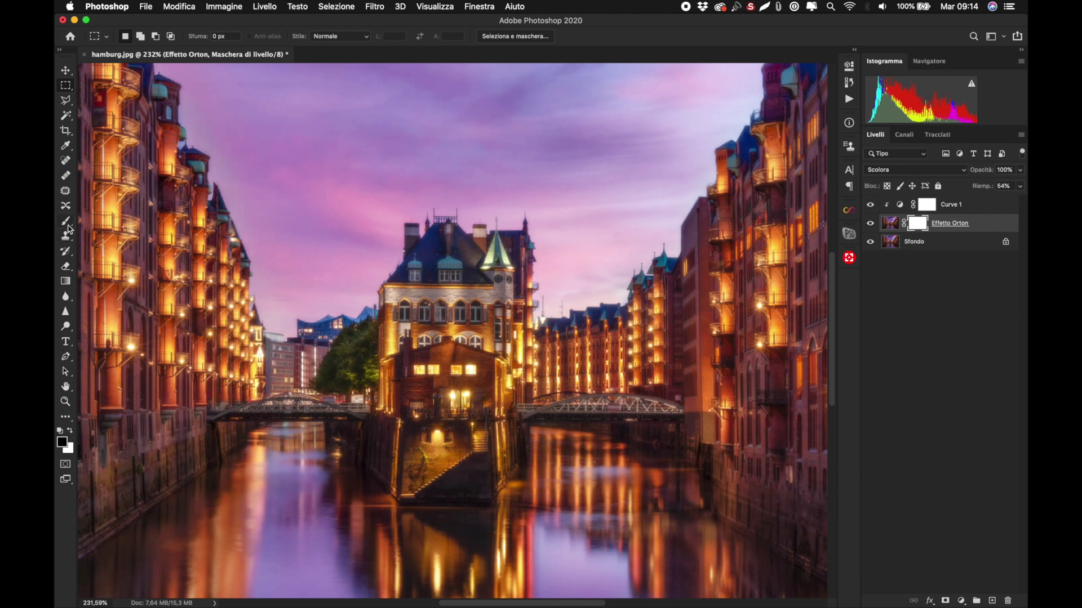
{"action": "left_click", "coordinate": [66, 221]}
{"action": "key", "text": "super+minus"}
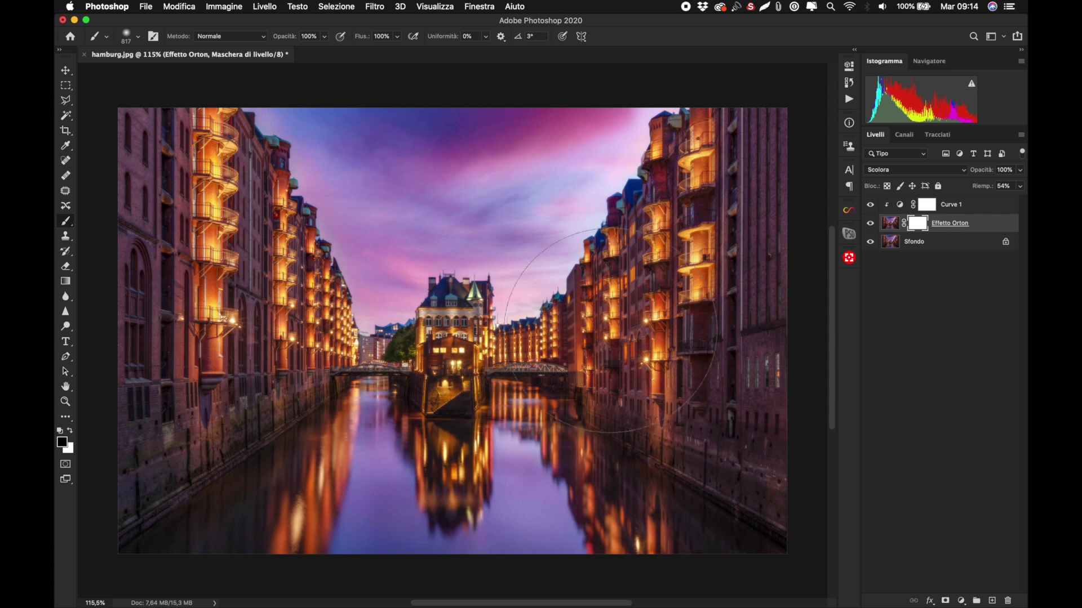
{"action": "left_click_drag", "start_coordinate": [458, 345], "coordinate": [429, 349]}
{"action": "left_click", "coordinate": [457, 351]}
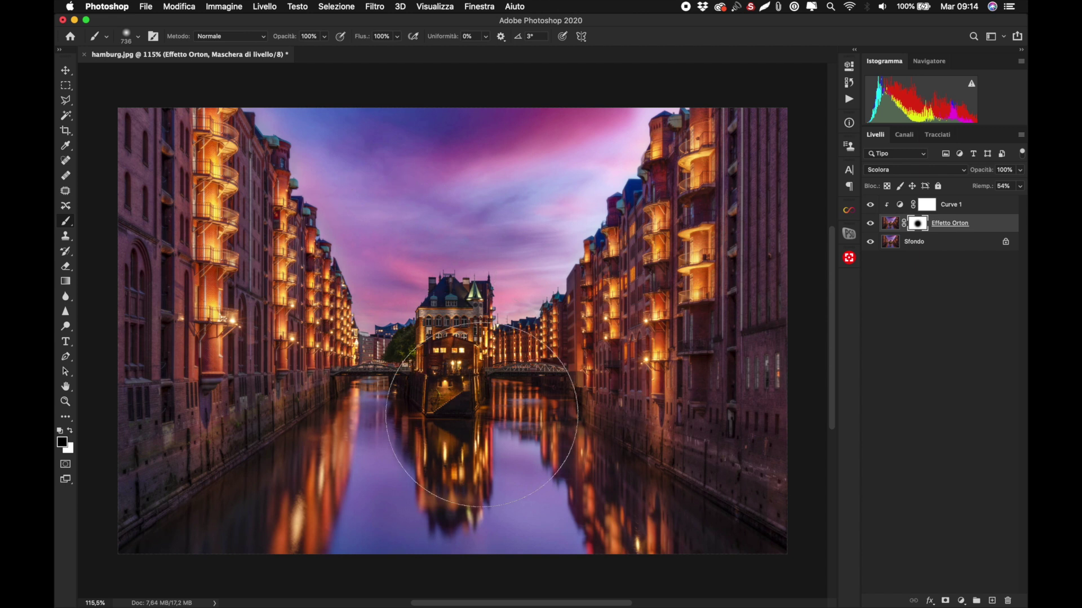
{"action": "key", "text": "ctrl+z"}
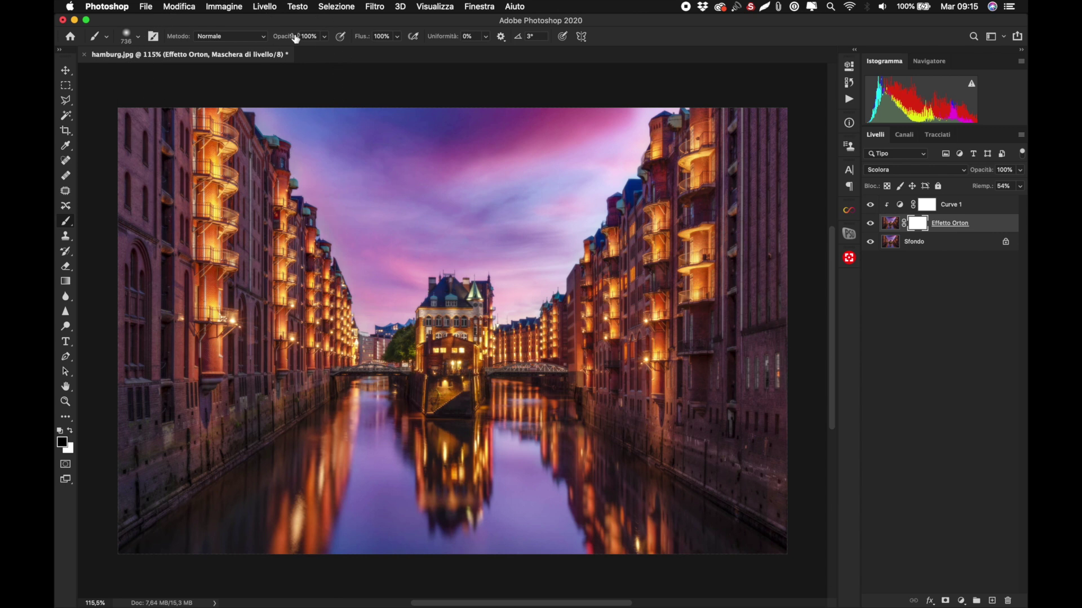
Step: Lower the brush opacity to 12%, then close the Hamburg photo choosing Non salvare
{"action": "left_click_drag", "start_coordinate": [295, 38], "coordinate": [242, 43]}
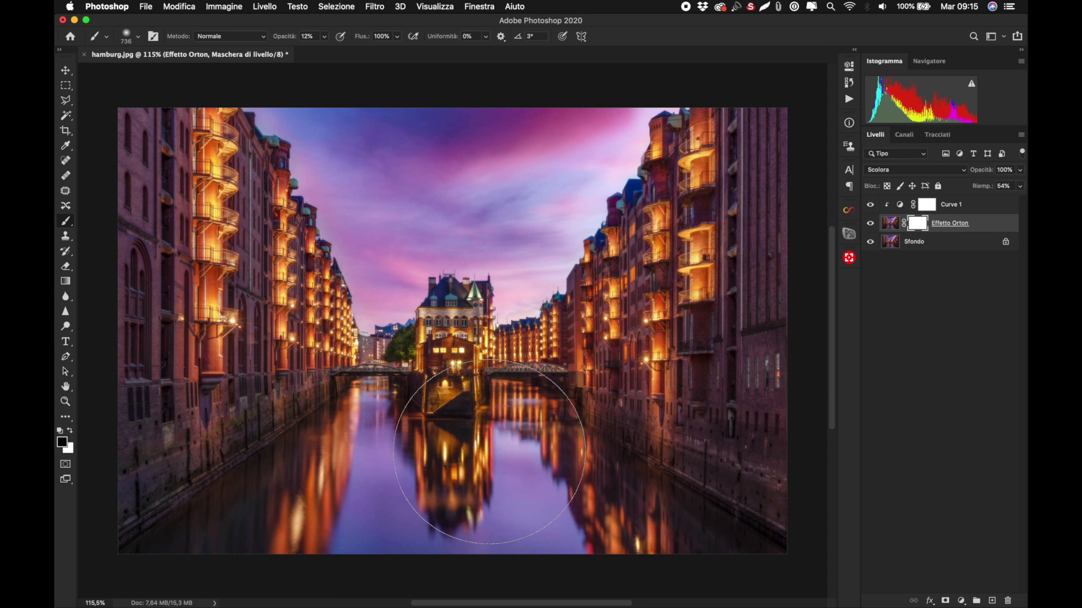
{"action": "left_click", "coordinate": [65, 20]}
{"action": "left_click", "coordinate": [513, 214]}
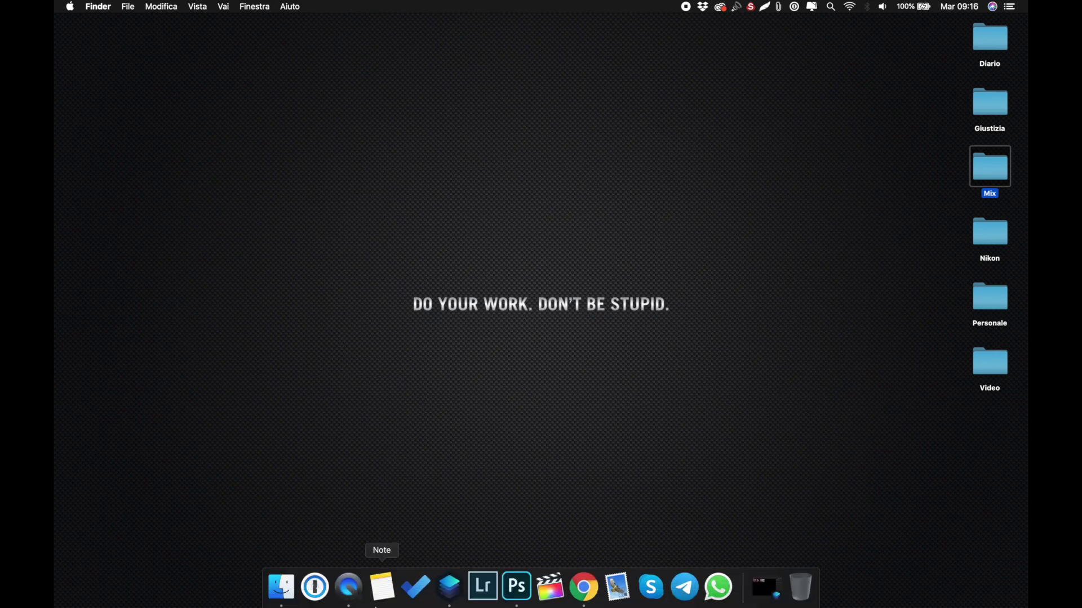
{"action": "mouse_move", "coordinate": [449, 586]}
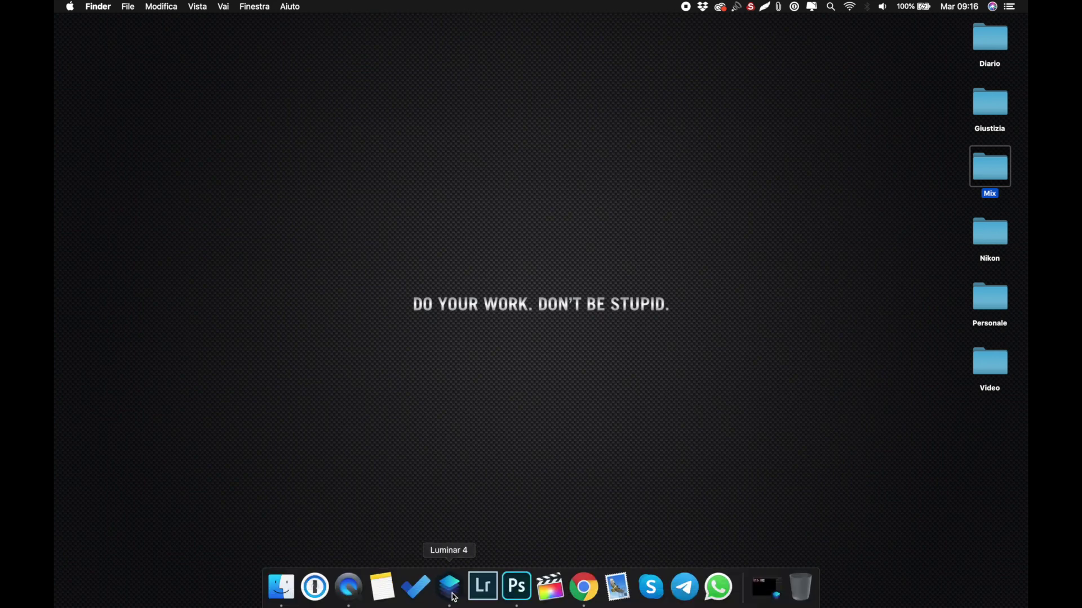
Step: Launch Luminar 4 and open the portrait of the woman reading in bed from the Mix folder
{"action": "left_click", "coordinate": [455, 598]}
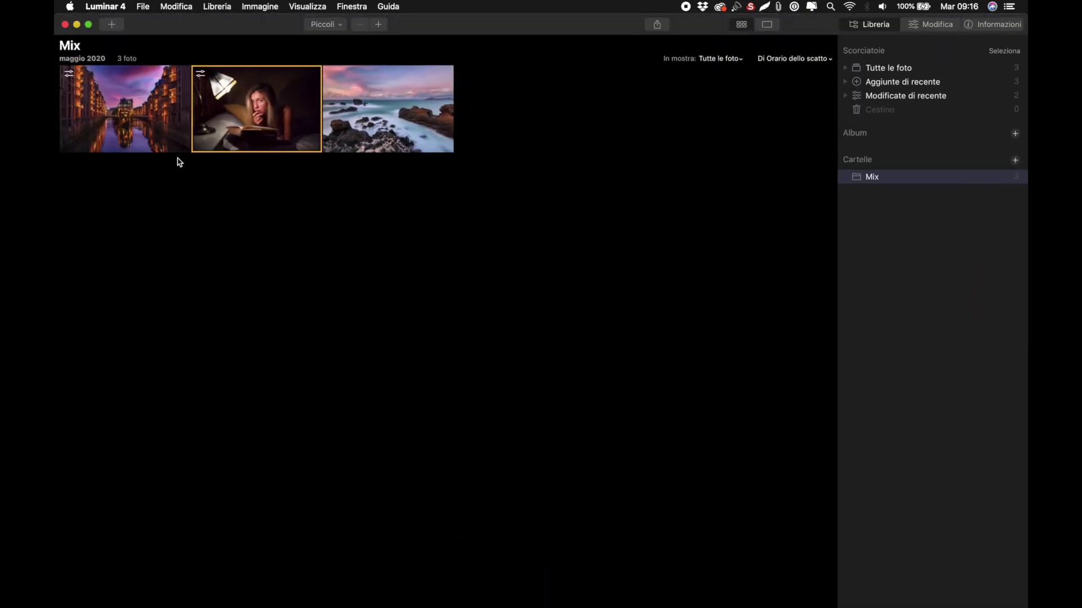
{"action": "mouse_move", "coordinate": [256, 109]}
{"action": "double_click", "coordinate": [257, 116]}
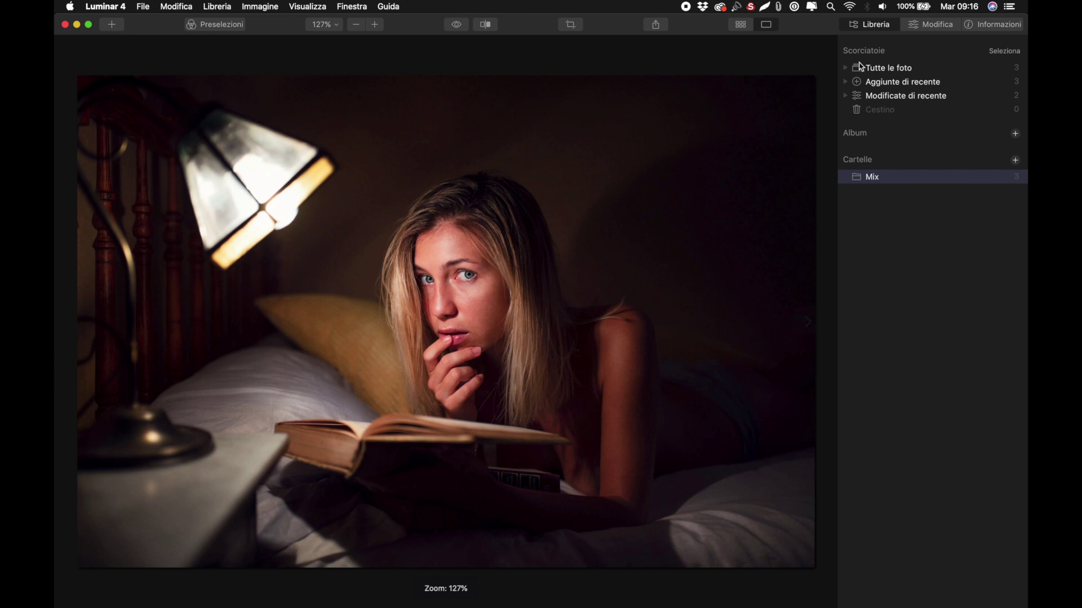
Step: Show the Ritratto portrait tools for book.jpg and expand the Effetto Orton filter
{"action": "left_click", "coordinate": [933, 30]}
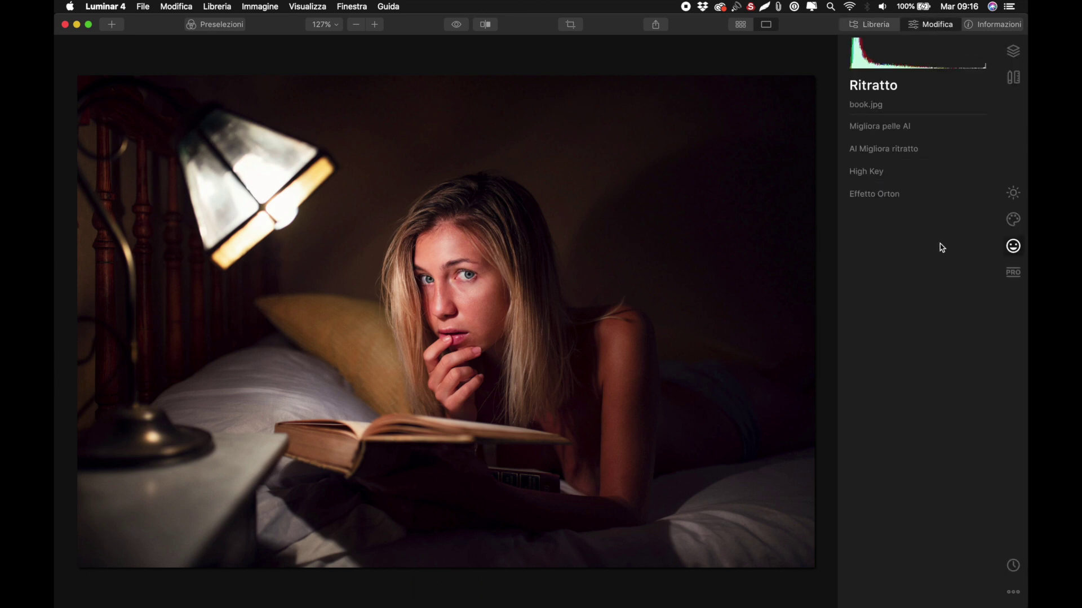
{"action": "left_click", "coordinate": [1013, 193]}
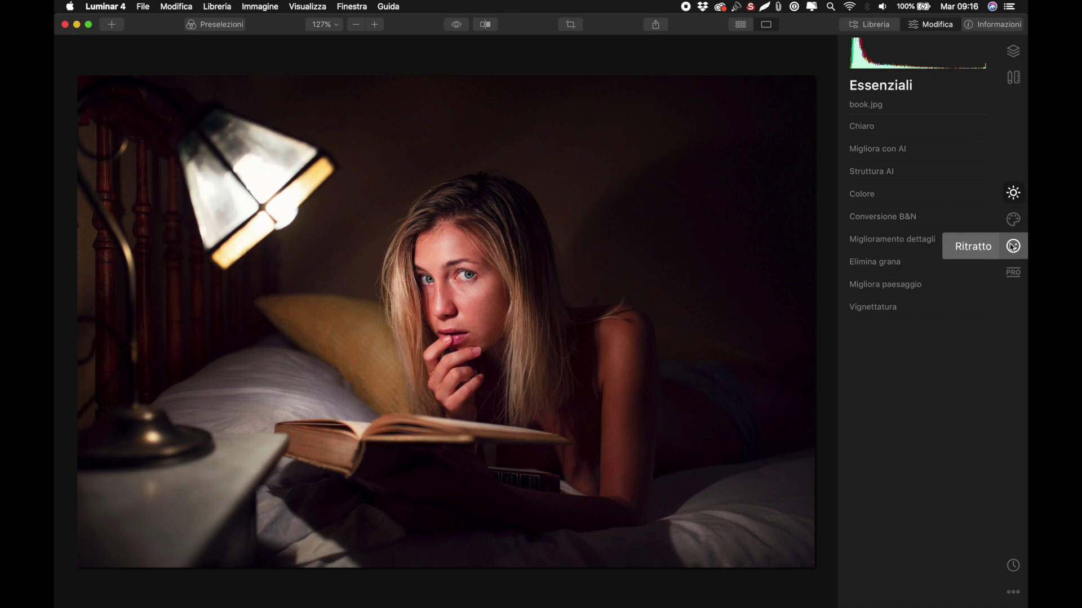
{"action": "left_click", "coordinate": [1013, 247]}
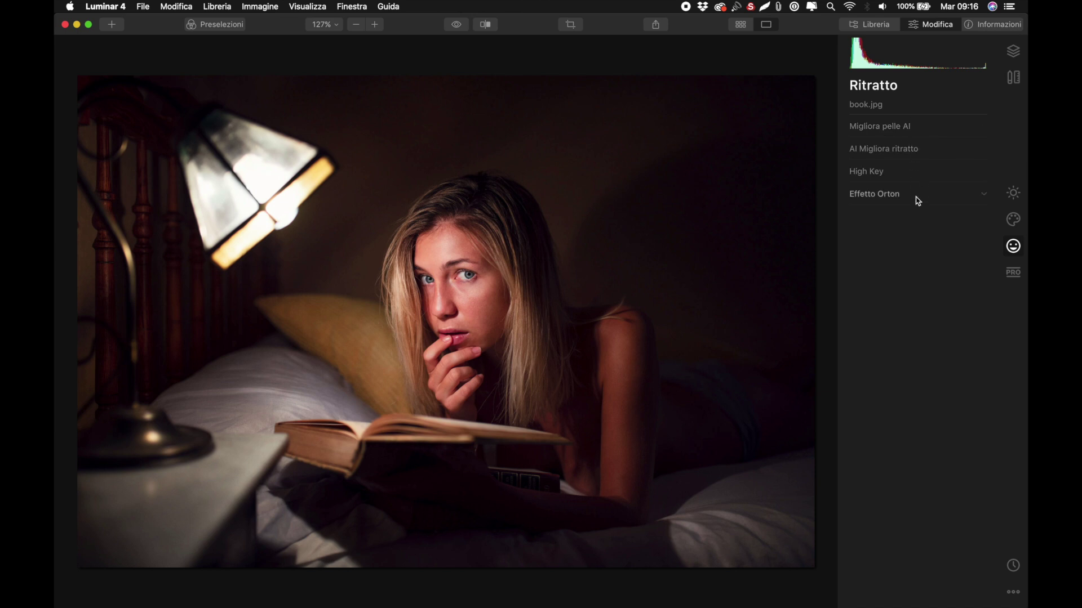
{"action": "left_click", "coordinate": [978, 197]}
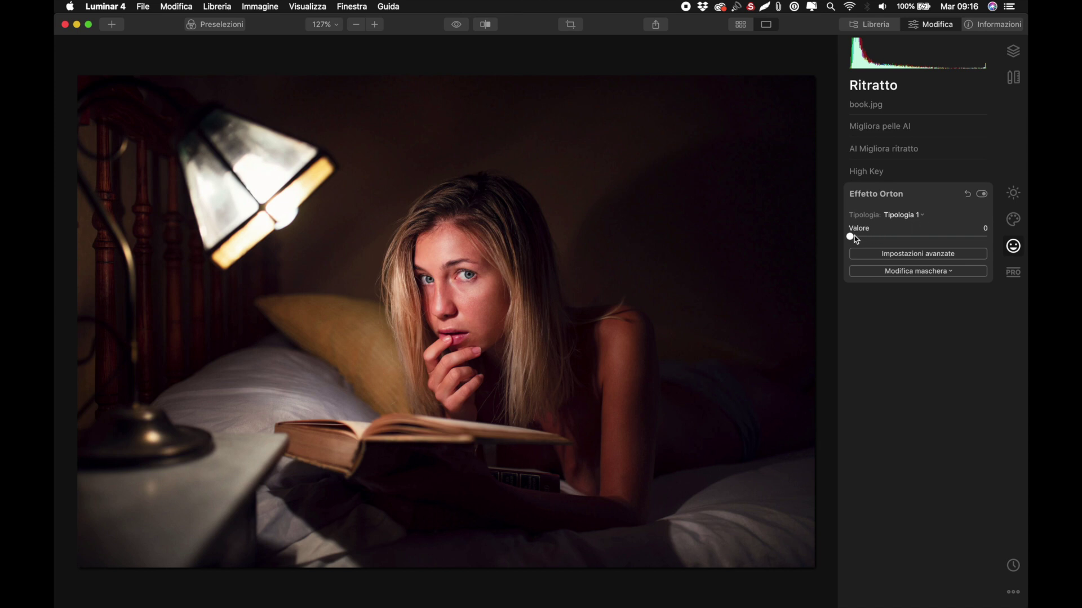
Step: Compare the Effetto Orton Valore from 0 to 100, then settle on 41
{"action": "left_click_drag", "start_coordinate": [854, 240], "coordinate": [921, 238]}
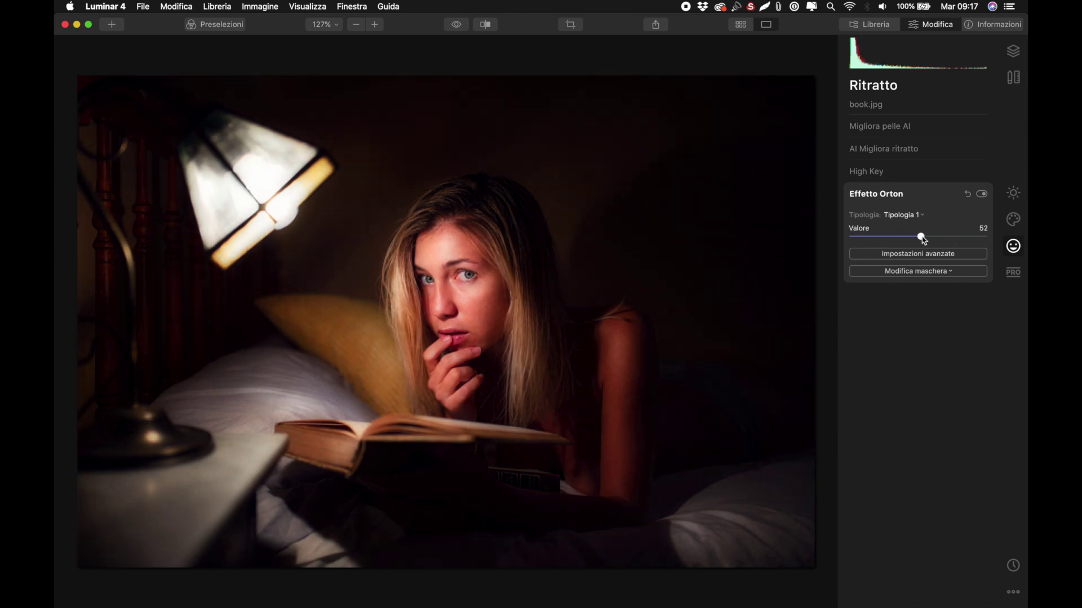
{"action": "left_click_drag", "start_coordinate": [920, 237], "coordinate": [1020, 245]}
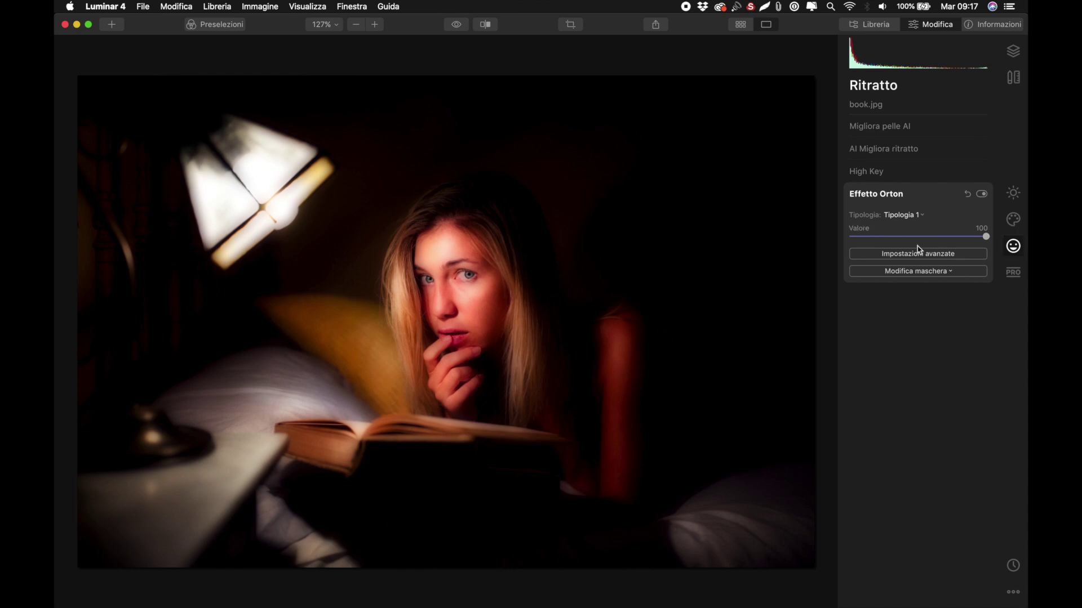
{"action": "left_click", "coordinate": [902, 237]}
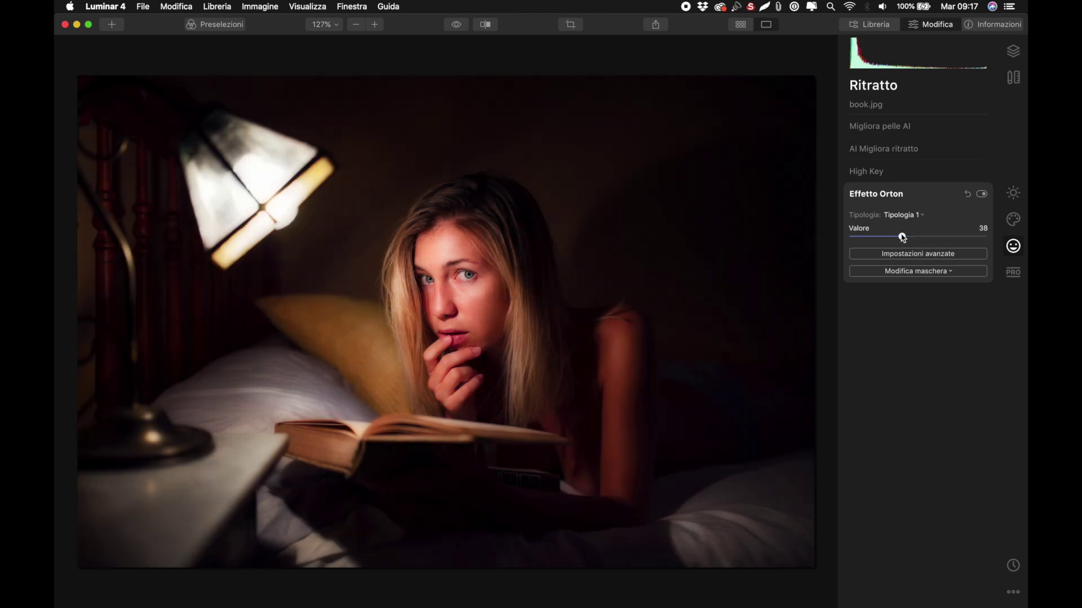
{"action": "left_click_drag", "start_coordinate": [902, 237], "coordinate": [914, 238]}
{"action": "left_click_drag", "start_coordinate": [913, 238], "coordinate": [862, 239]}
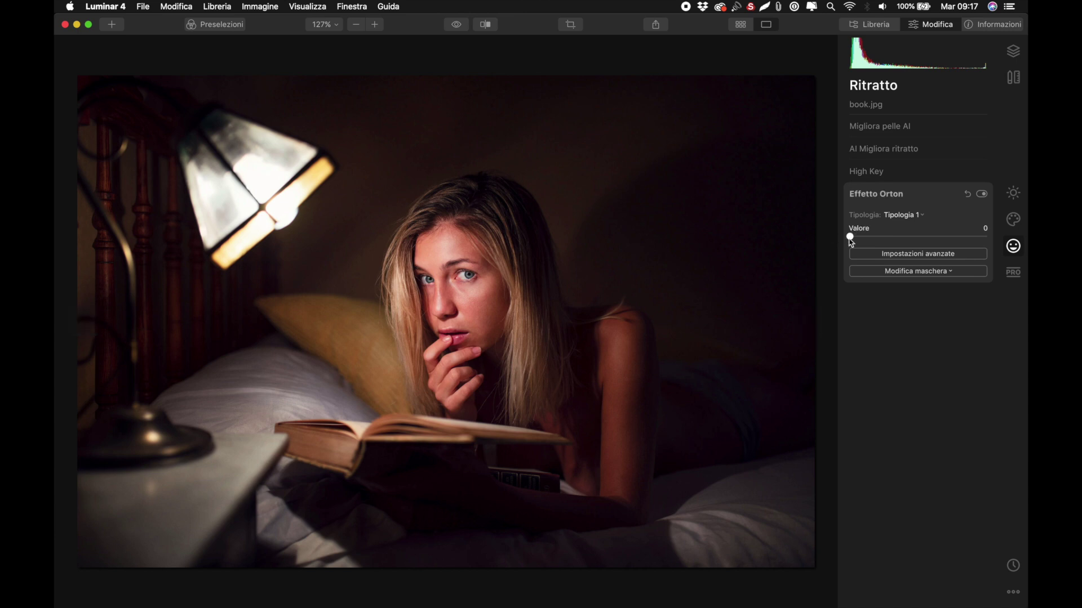
{"action": "left_click_drag", "start_coordinate": [851, 237], "coordinate": [992, 237]}
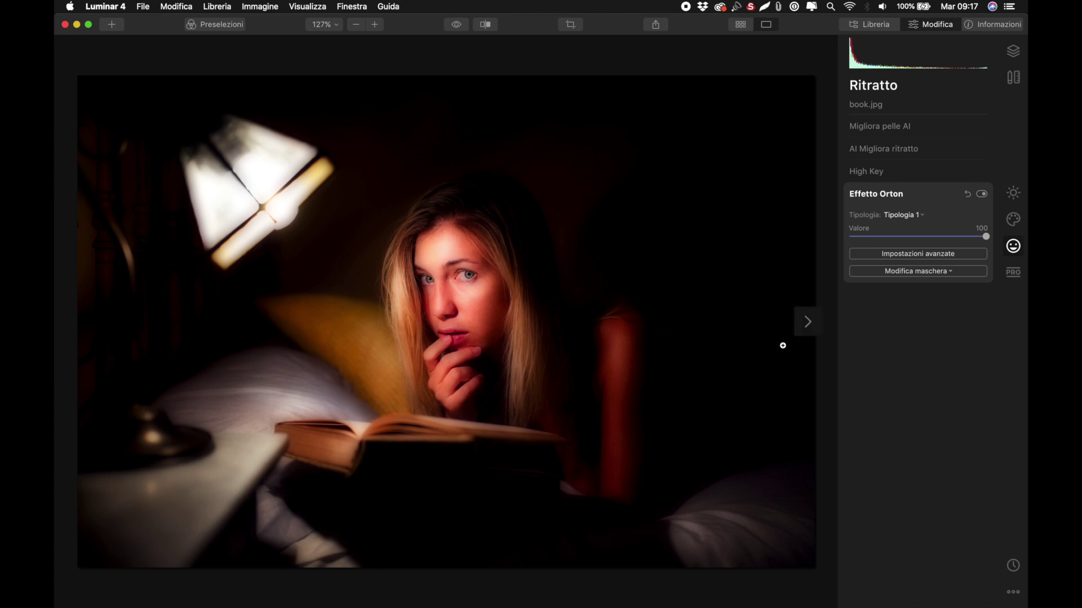
{"action": "left_click", "coordinate": [907, 238]}
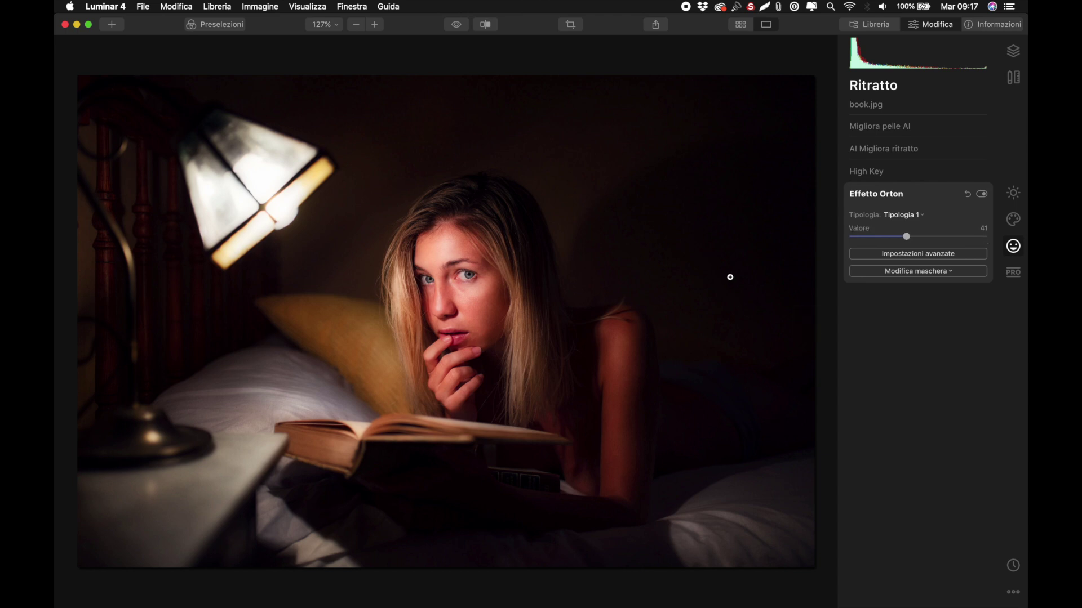
{"action": "left_click", "coordinate": [893, 216]}
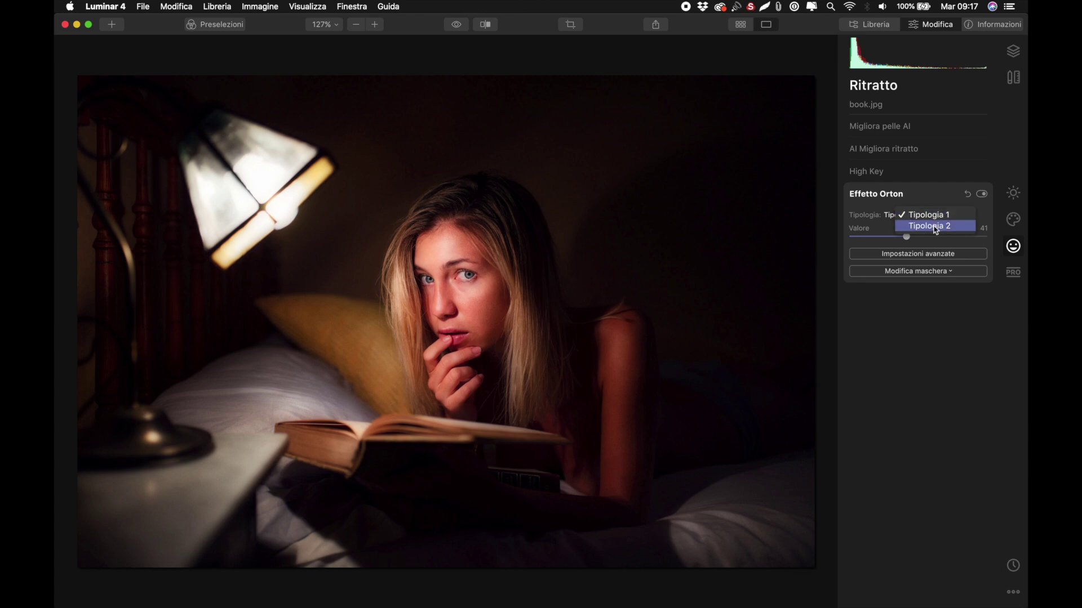
Step: Set Effetto Orton to Tipologia 2 with Valore 60, checking the whole photo at a smaller zoom
{"action": "left_click", "coordinate": [935, 226]}
{"action": "mouse_move", "coordinate": [780, 256]}
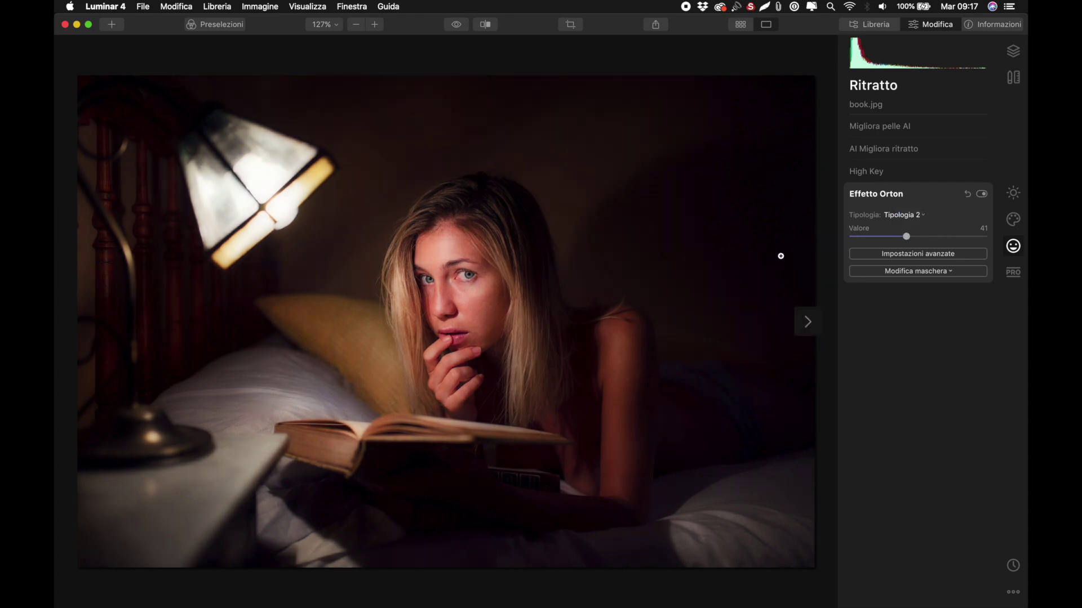
{"action": "left_click_drag", "start_coordinate": [906, 236], "coordinate": [935, 238]}
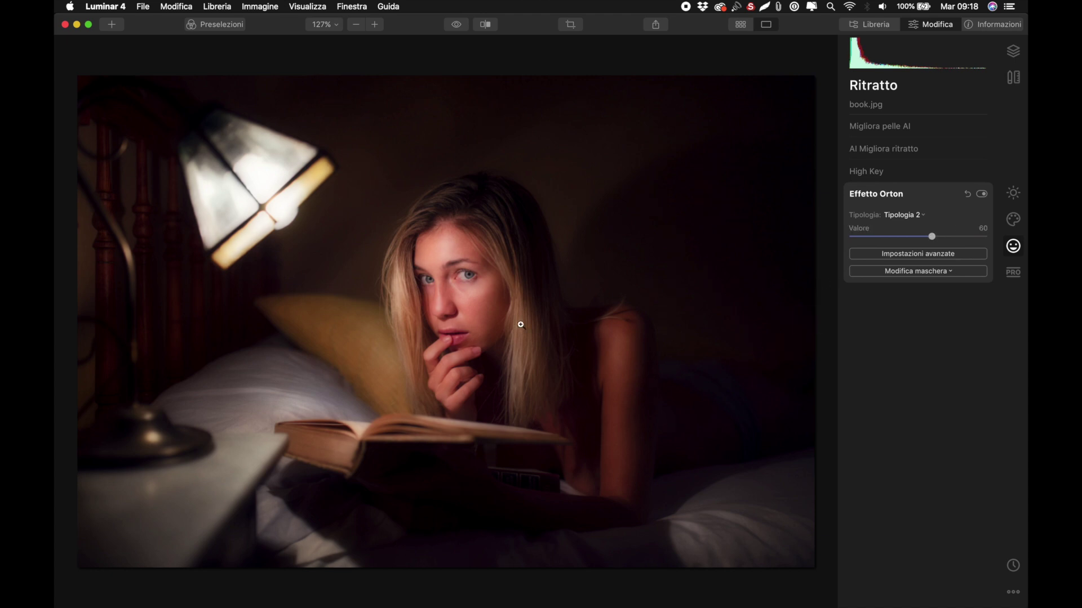
{"action": "left_click", "coordinate": [485, 315]}
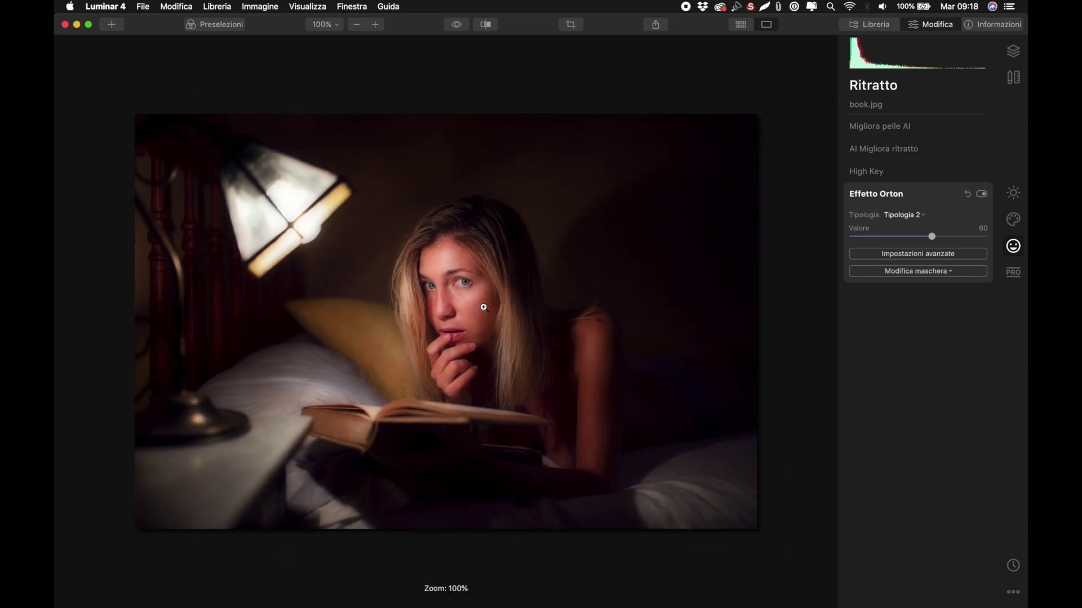
{"action": "left_click", "coordinate": [464, 293]}
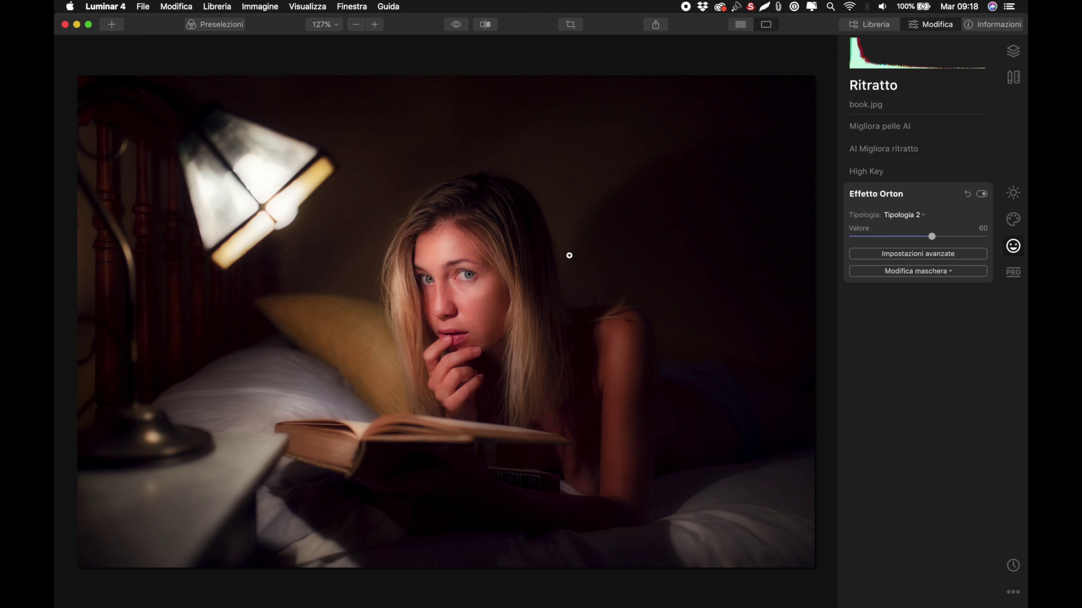
{"action": "left_click", "coordinate": [893, 274]}
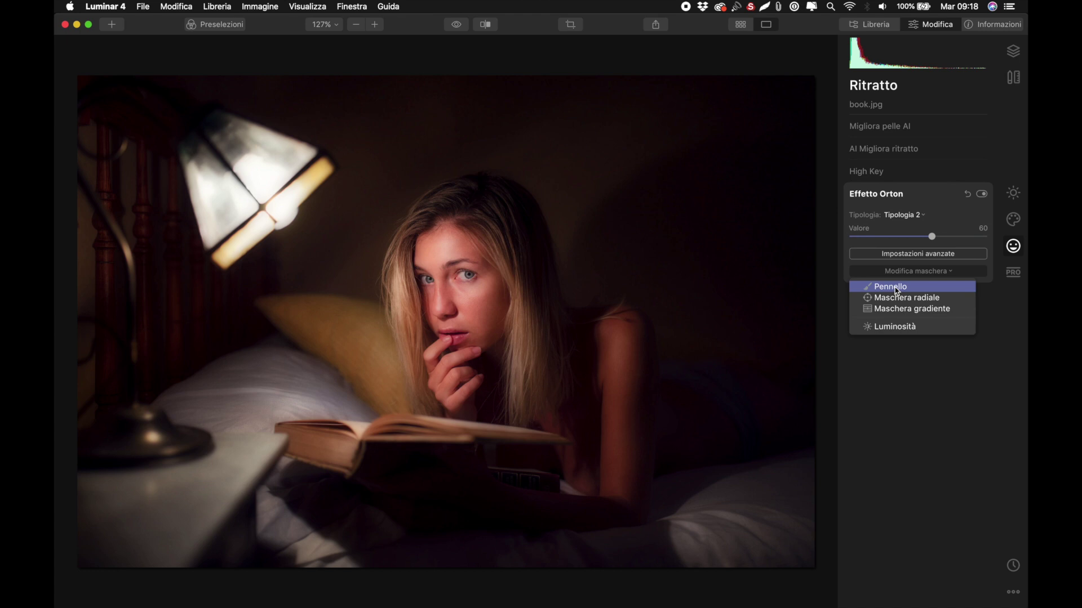
Step: Use a Pennello mask in Cancella mode to erase the Orton glow from the eye, nose and mouth
{"action": "left_click", "coordinate": [896, 288]}
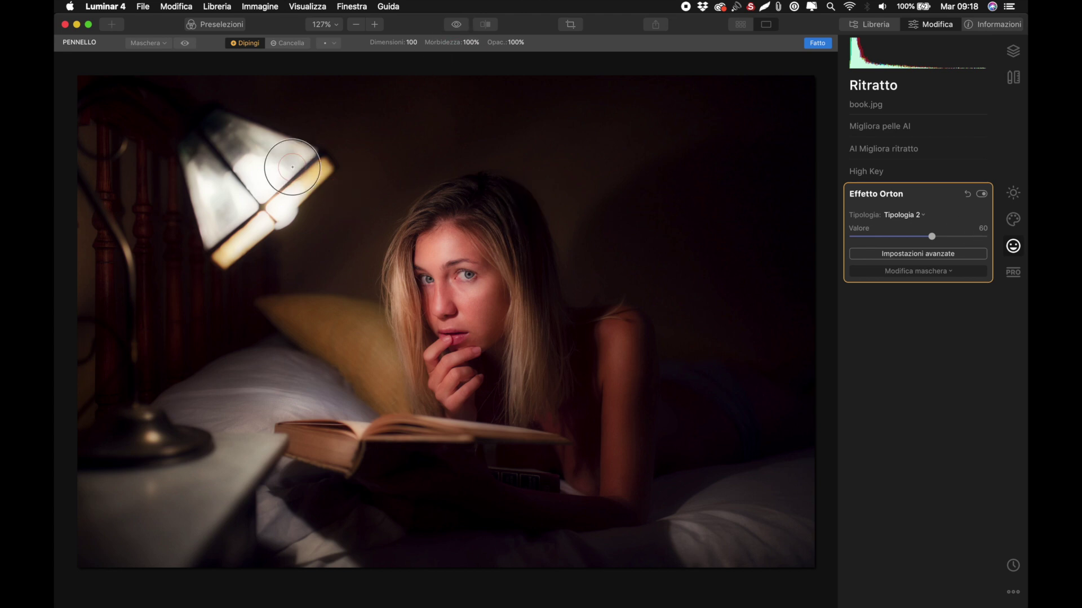
{"action": "left_click", "coordinate": [294, 47]}
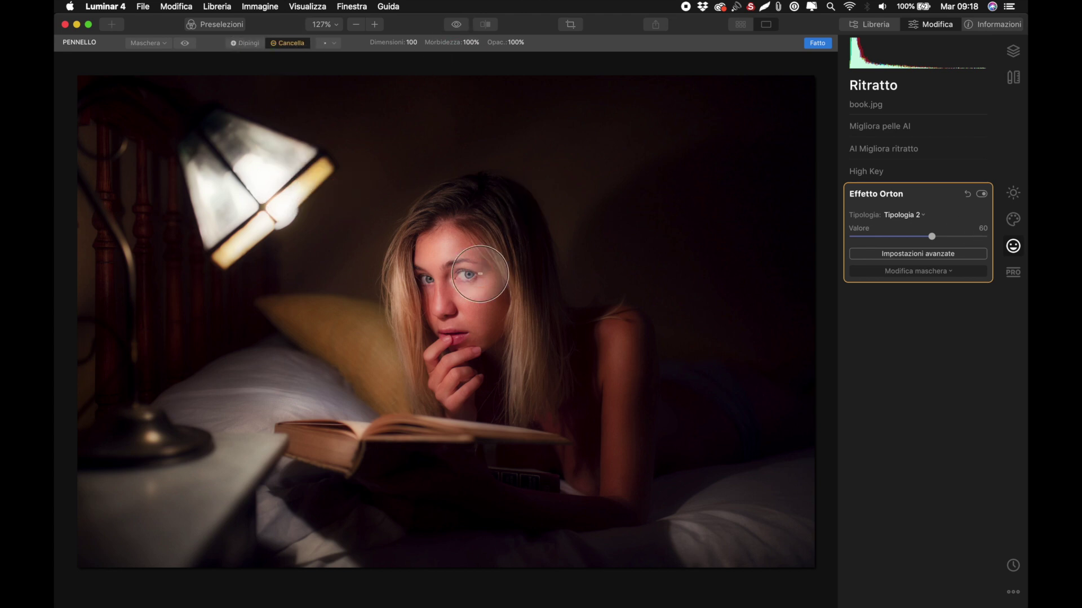
{"action": "mouse_move", "coordinate": [479, 274]}
{"action": "left_mouse_down"}
{"action": "mouse_move", "coordinate": [428, 280]}
{"action": "mouse_move", "coordinate": [444, 308]}
{"action": "left_mouse_up"}
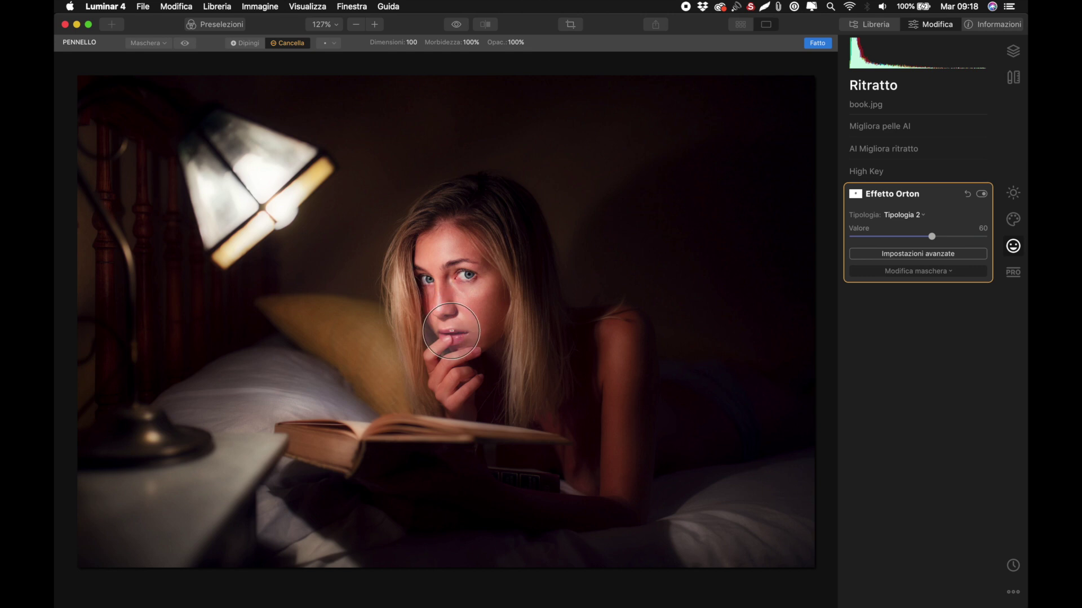
{"action": "left_click_drag", "start_coordinate": [443, 308], "coordinate": [468, 324]}
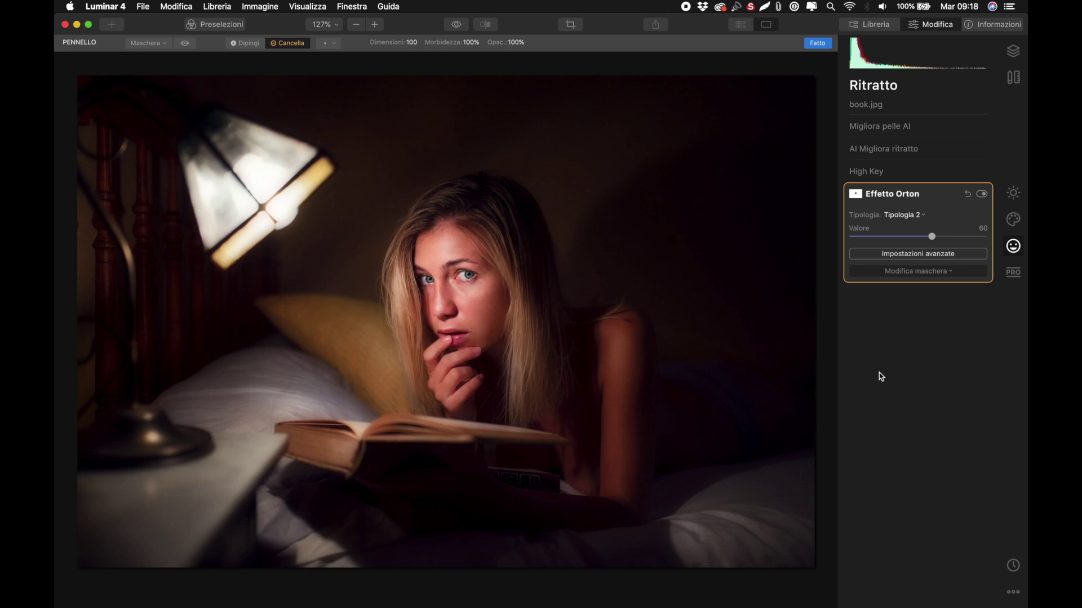
{"action": "left_click", "coordinate": [817, 44]}
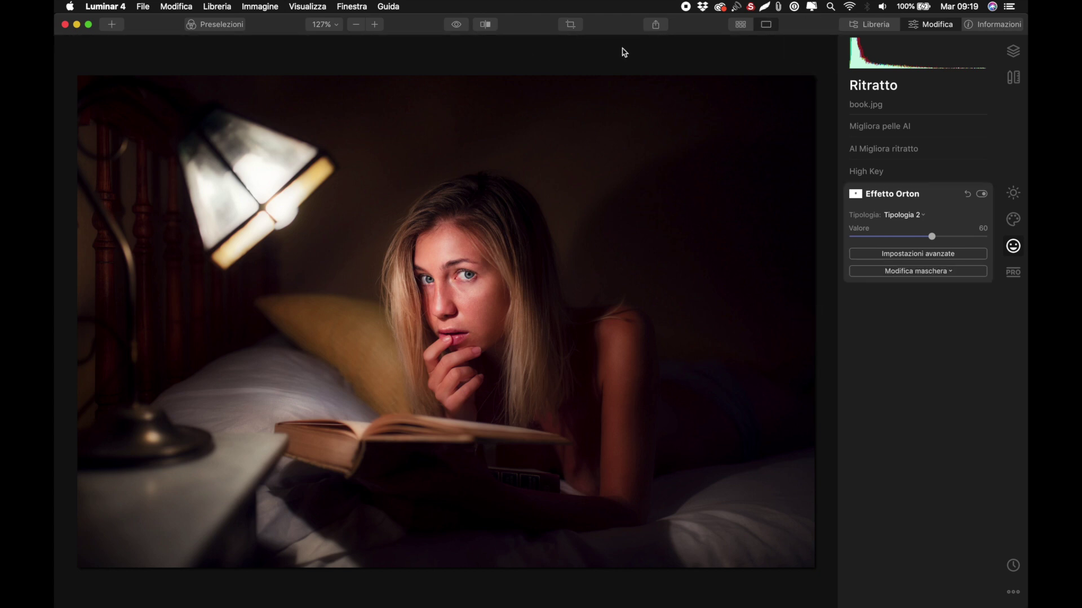
Step: Show a Prima/Dopo split view with the divider dragged near the left edge
{"action": "left_click", "coordinate": [484, 25]}
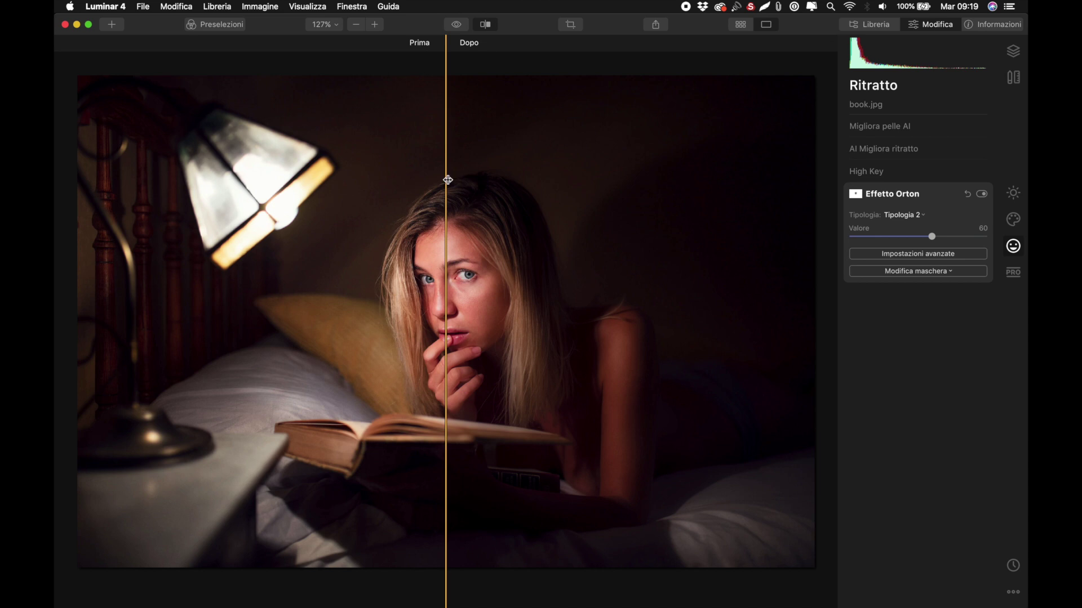
{"action": "mouse_move", "coordinate": [445, 179]}
{"action": "left_mouse_down"}
{"action": "mouse_move", "coordinate": [745, 178]}
{"action": "mouse_move", "coordinate": [53, 239]}
{"action": "mouse_move", "coordinate": [611, 181]}
{"action": "mouse_move", "coordinate": [141, 264]}
{"action": "mouse_move", "coordinate": [586, 212]}
{"action": "mouse_move", "coordinate": [53, 312]}
{"action": "mouse_move", "coordinate": [749, 225]}
{"action": "mouse_move", "coordinate": [57, 266]}
{"action": "mouse_move", "coordinate": [720, 193]}
{"action": "mouse_move", "coordinate": [107, 231]}
{"action": "mouse_move", "coordinate": [763, 198]}
{"action": "mouse_move", "coordinate": [54, 156]}
{"action": "left_mouse_up"}
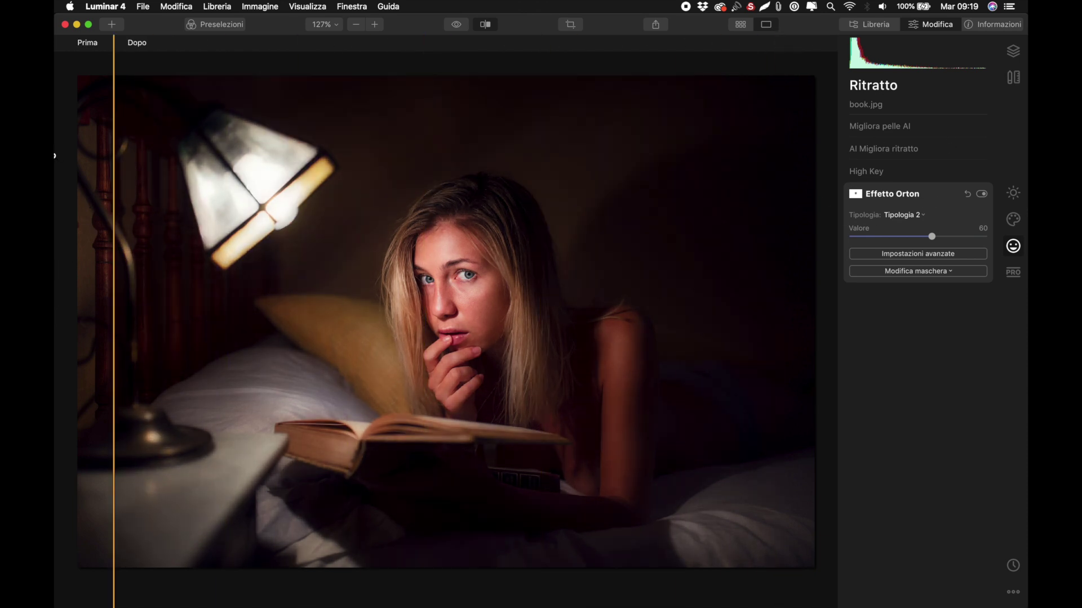